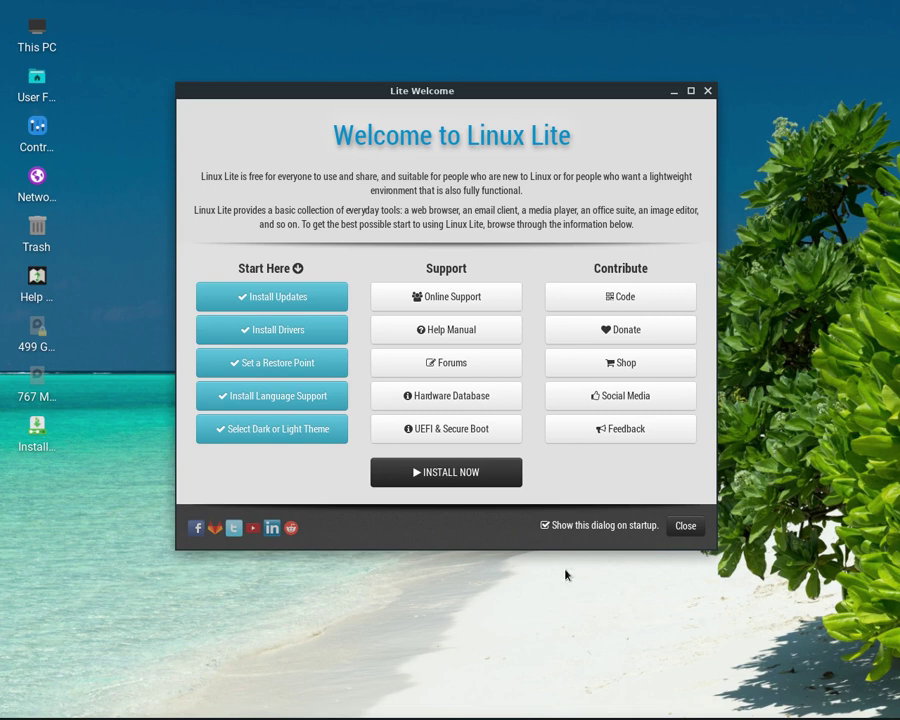
Close the Lite Welcome window and open the Whisker Menu on its Settings category
left_click(688, 530)
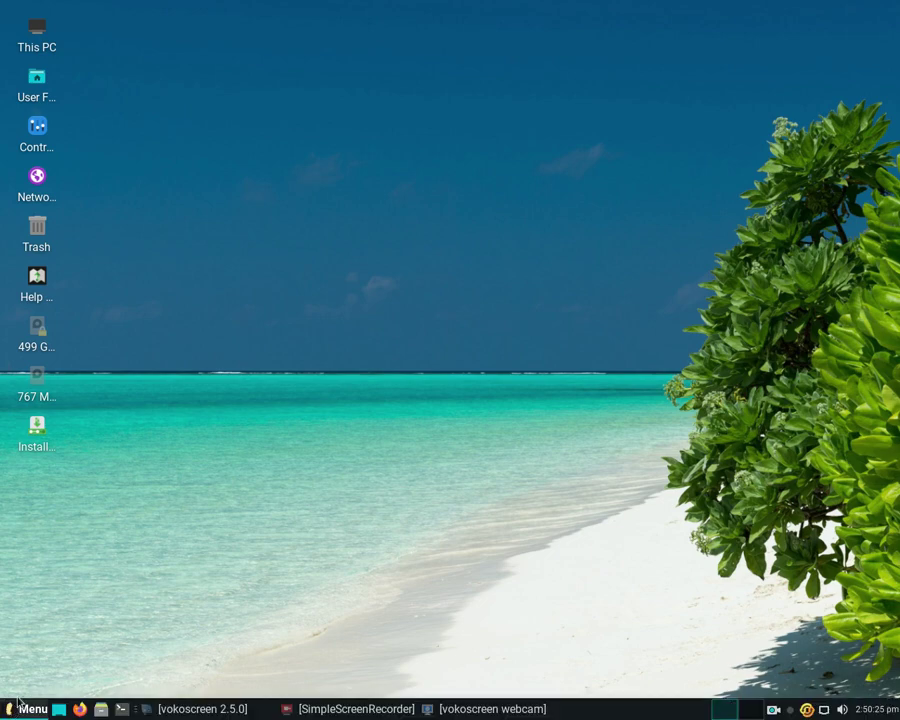
left_click(20, 708)
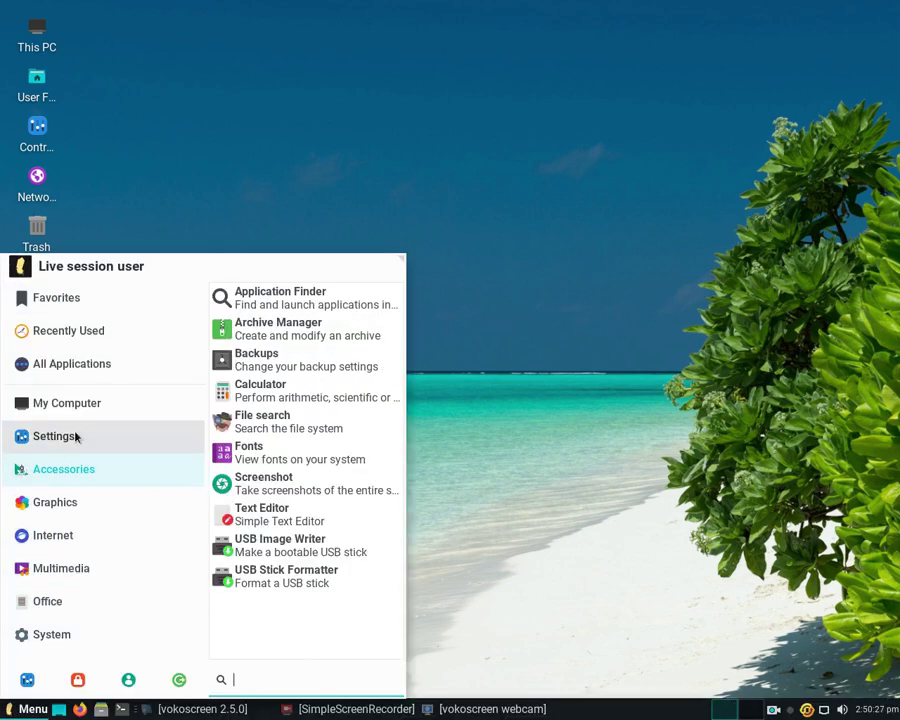
mouse_move(75, 437)
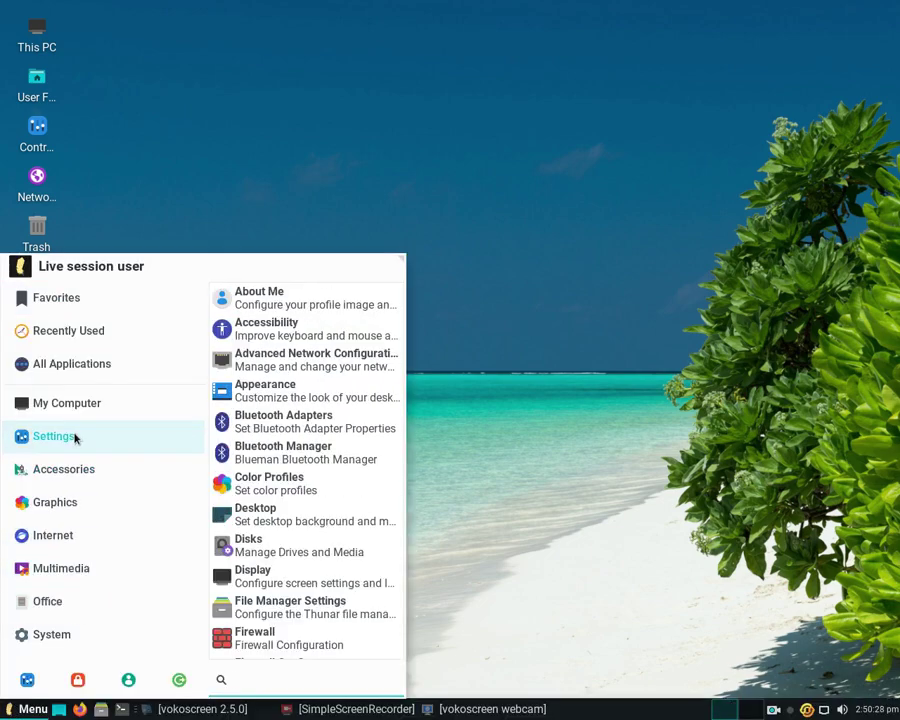
Open Desktop settings, scroll through the backdrop wallpaper thumbnails, and close the window
left_click(279, 515)
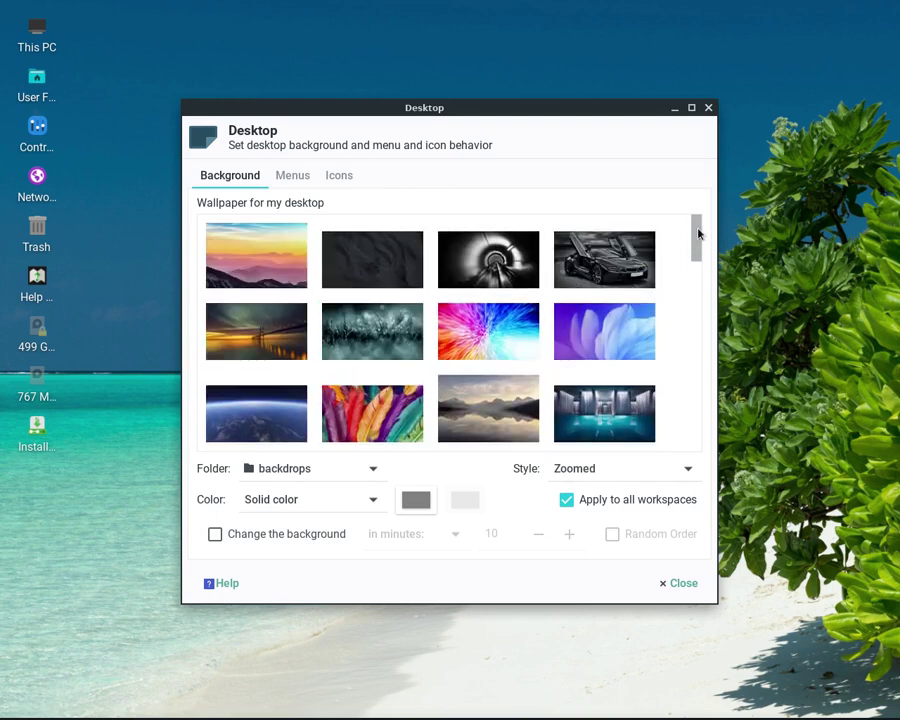
scroll(700, 265, "down", 1)
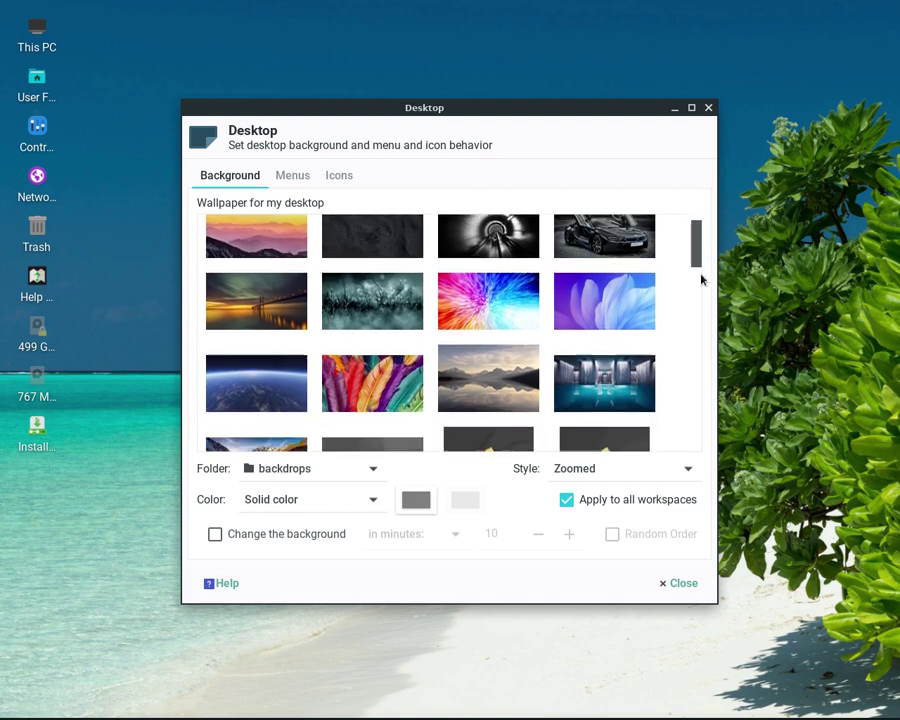
scroll(706, 300, "down", 3)
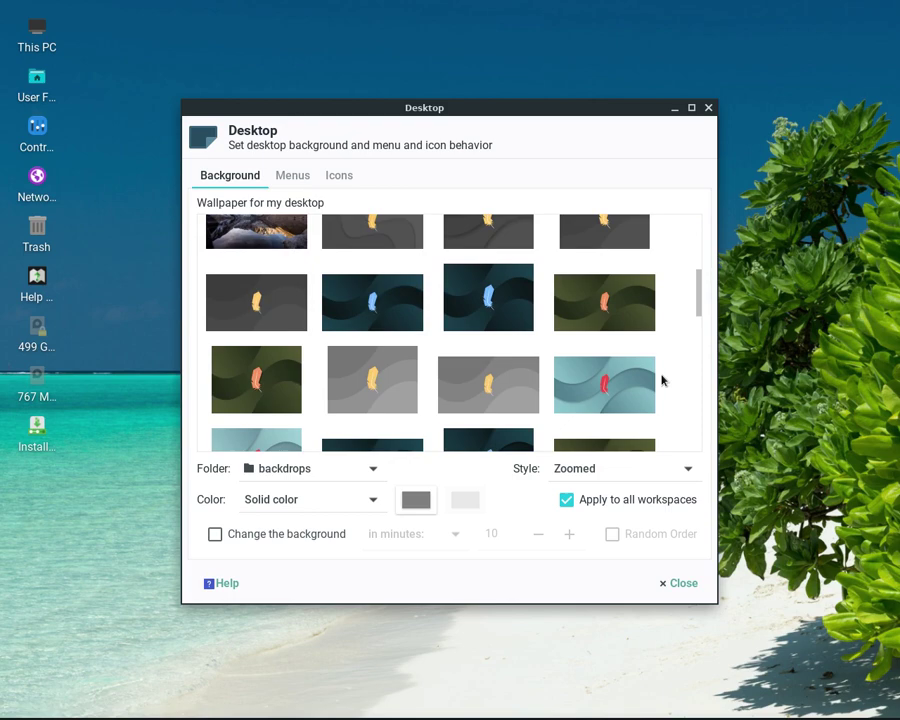
scroll(661, 380, "down", 5)
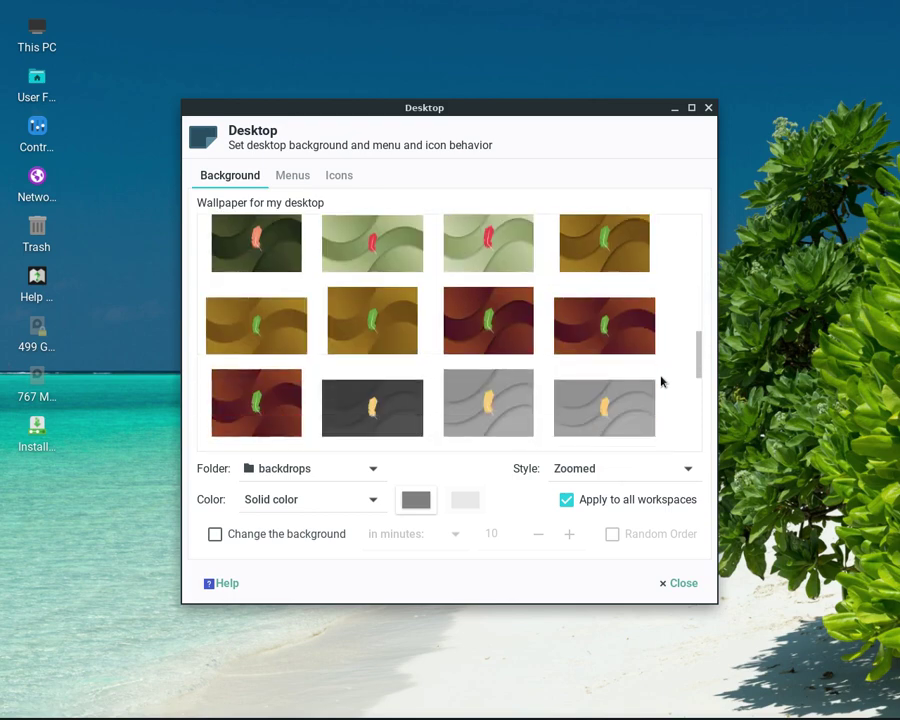
scroll(661, 381, "down", 5)
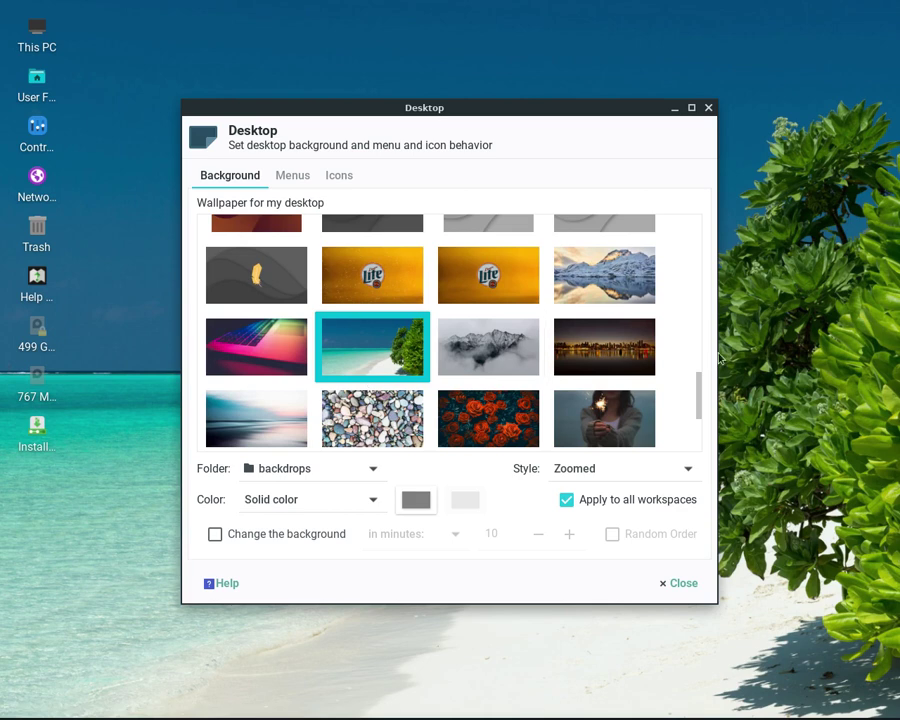
left_click(709, 107)
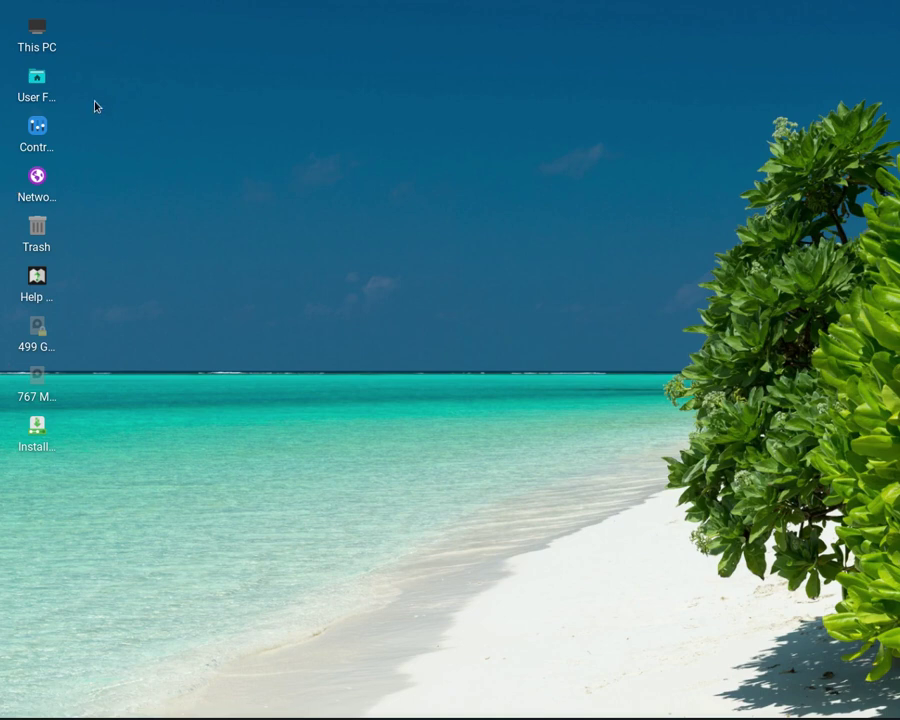
double_click(49, 156)
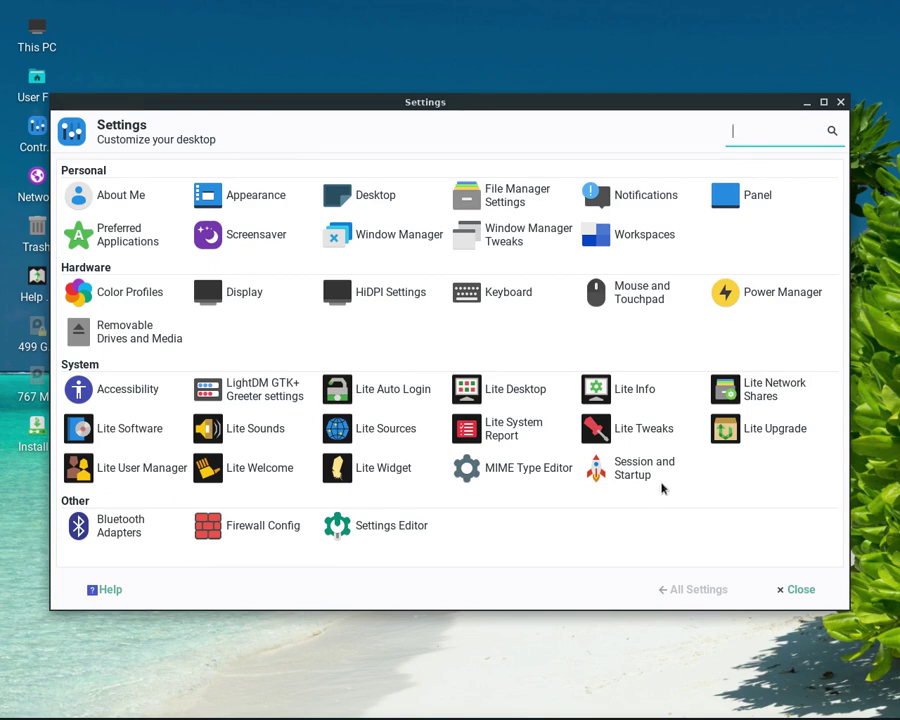
left_click(776, 291)
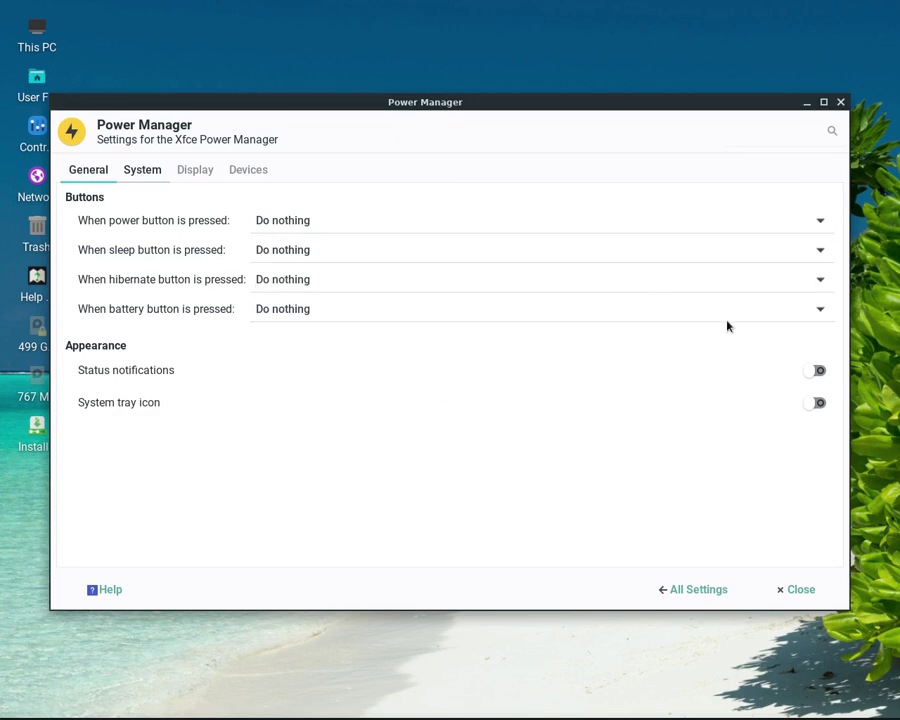
left_click(840, 102)
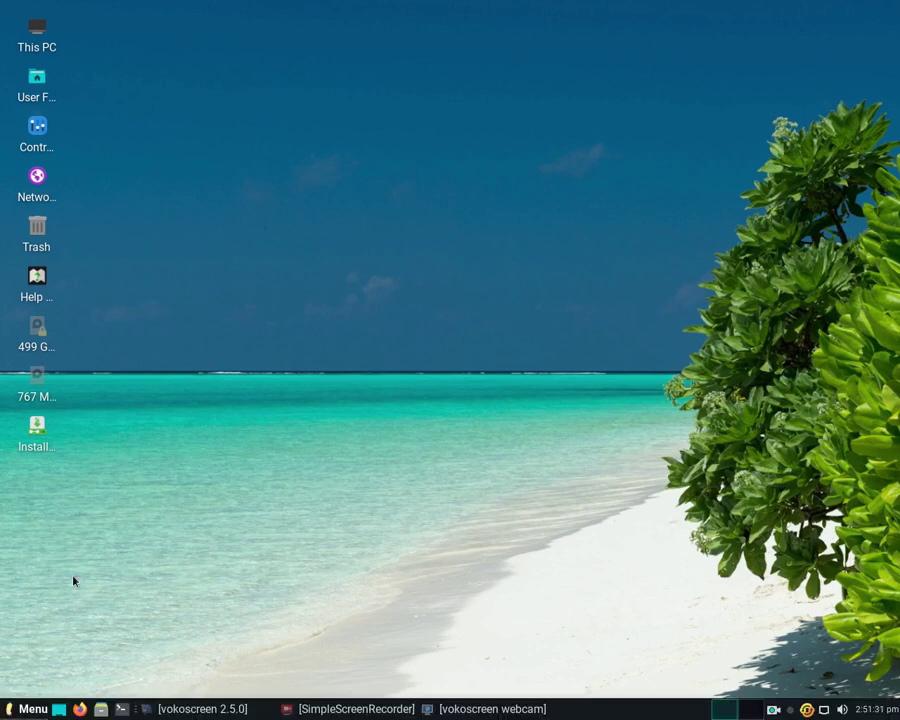
Enable the firewall in Control Panel's Firewall Config, check its status, and close the tool
double_click(37, 148)
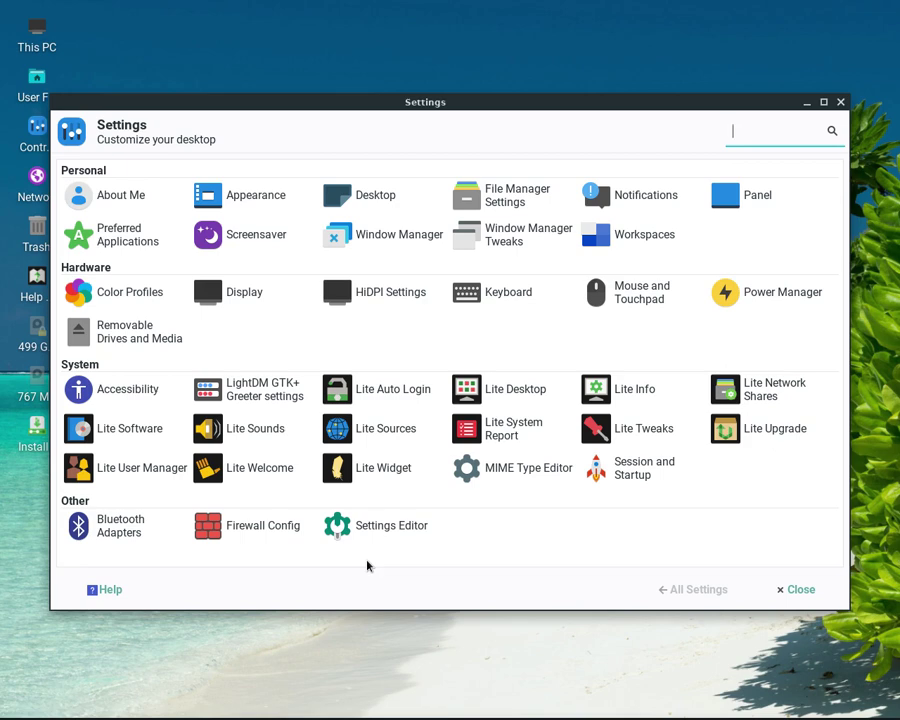
left_click(236, 526)
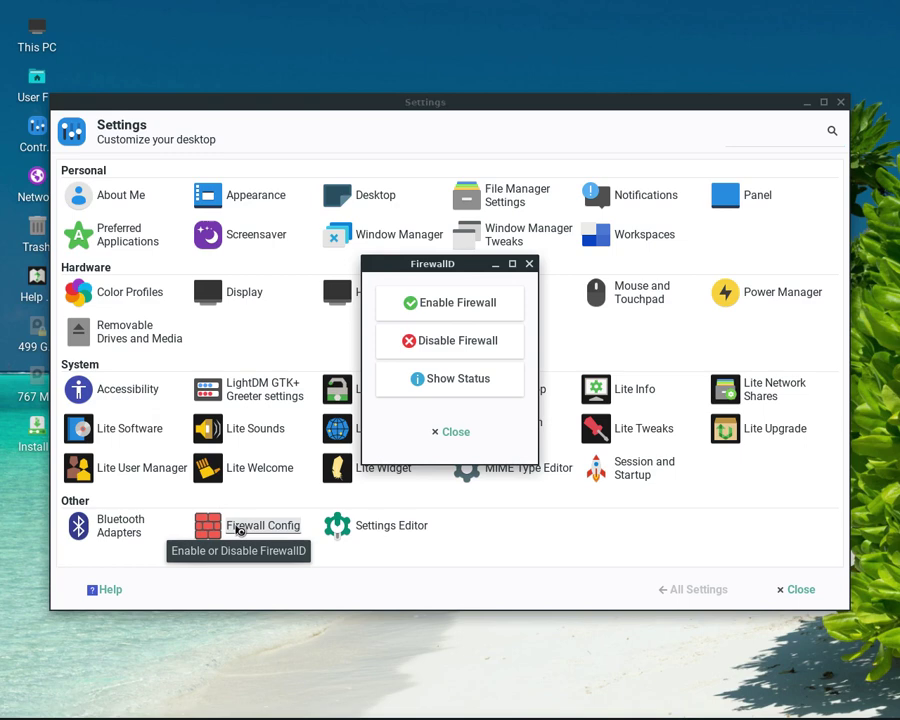
left_click(489, 309)
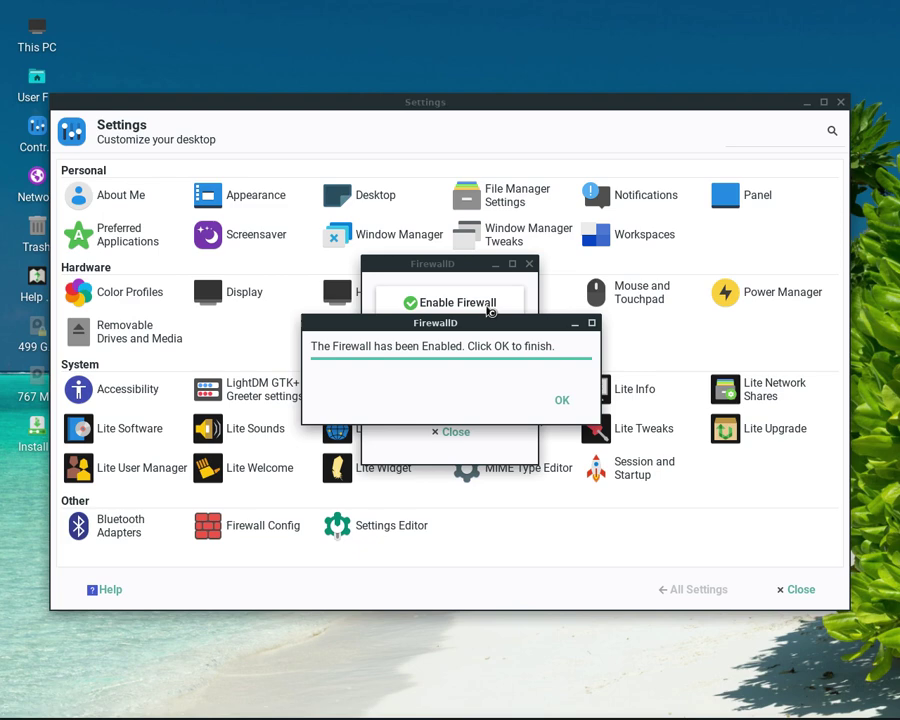
left_click(562, 400)
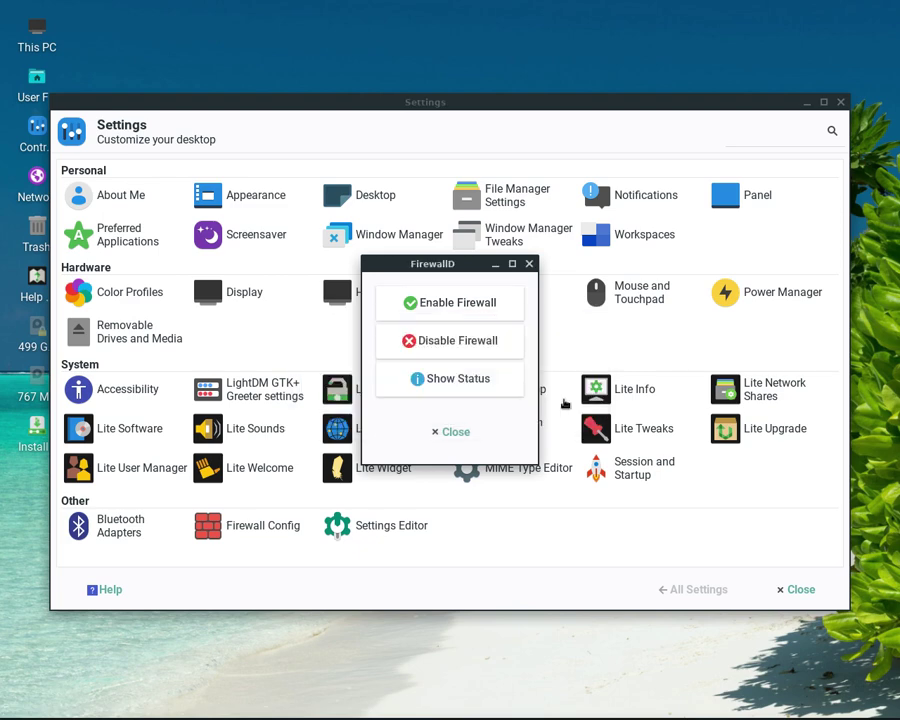
left_click(482, 384)
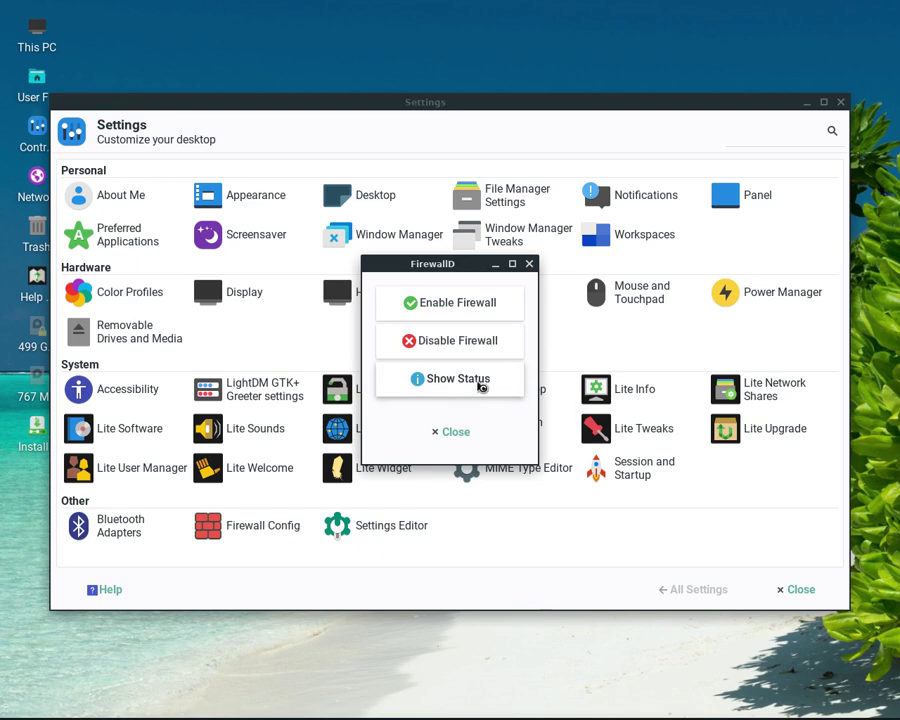
left_click(525, 412)
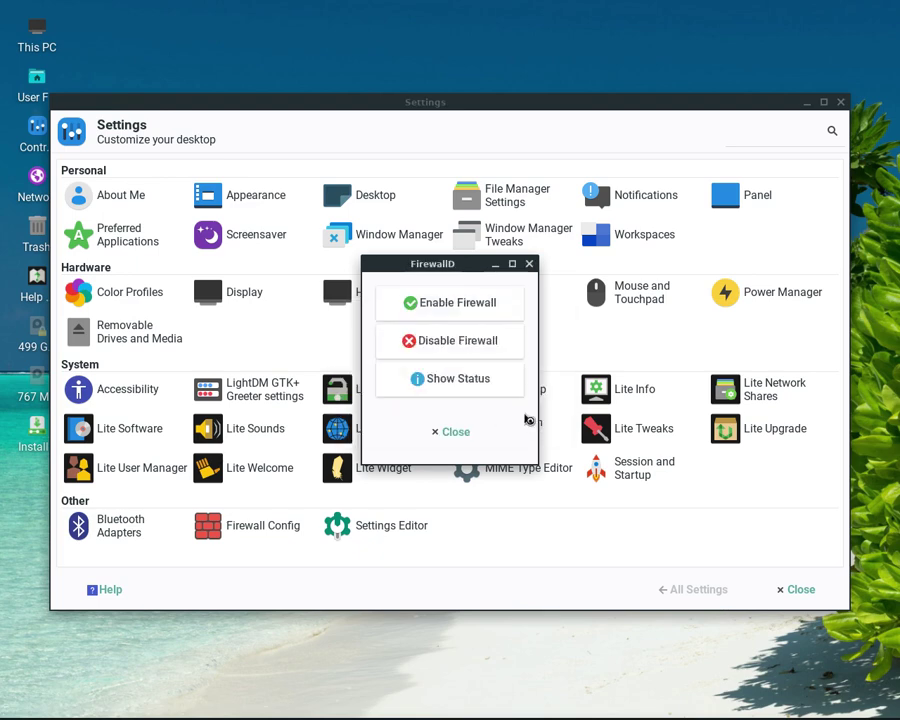
left_click(464, 431)
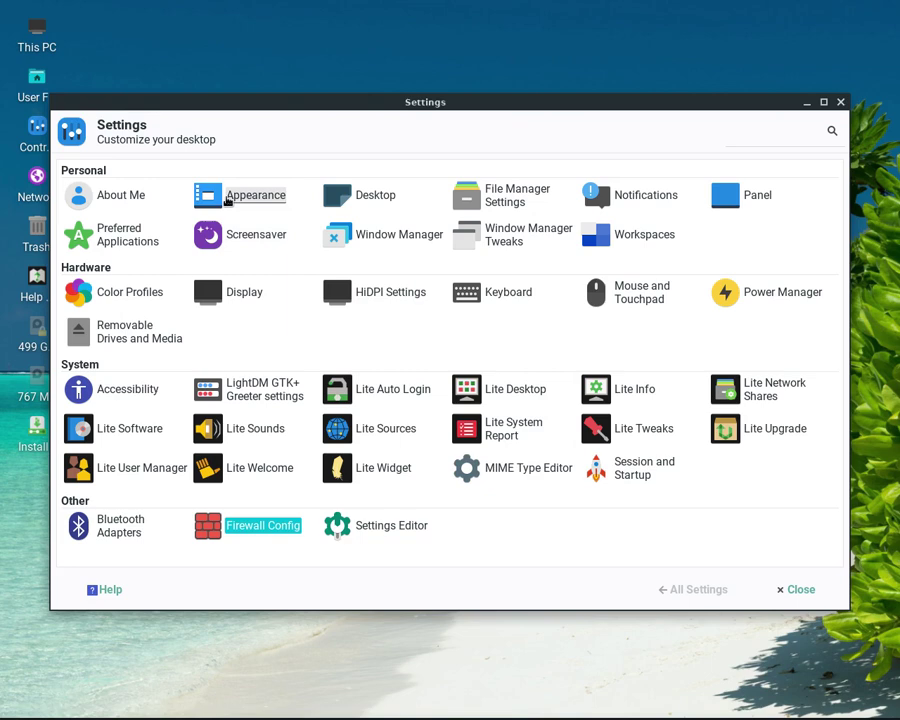
Enable the Filesystem and Home desktop icons in Xfce Desktop settings
left_click(377, 200)
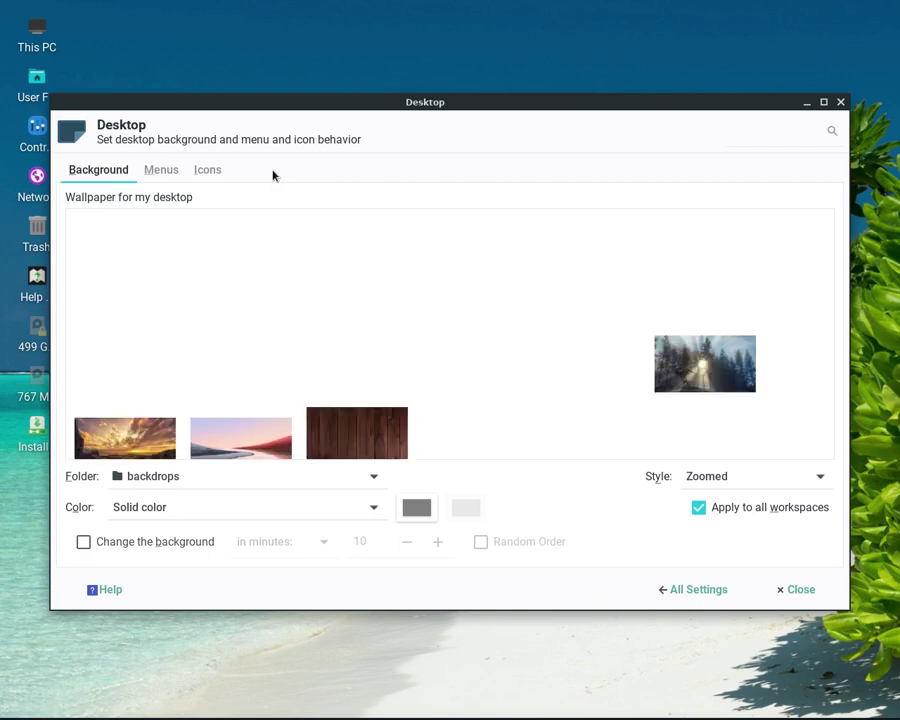
left_click(210, 172)
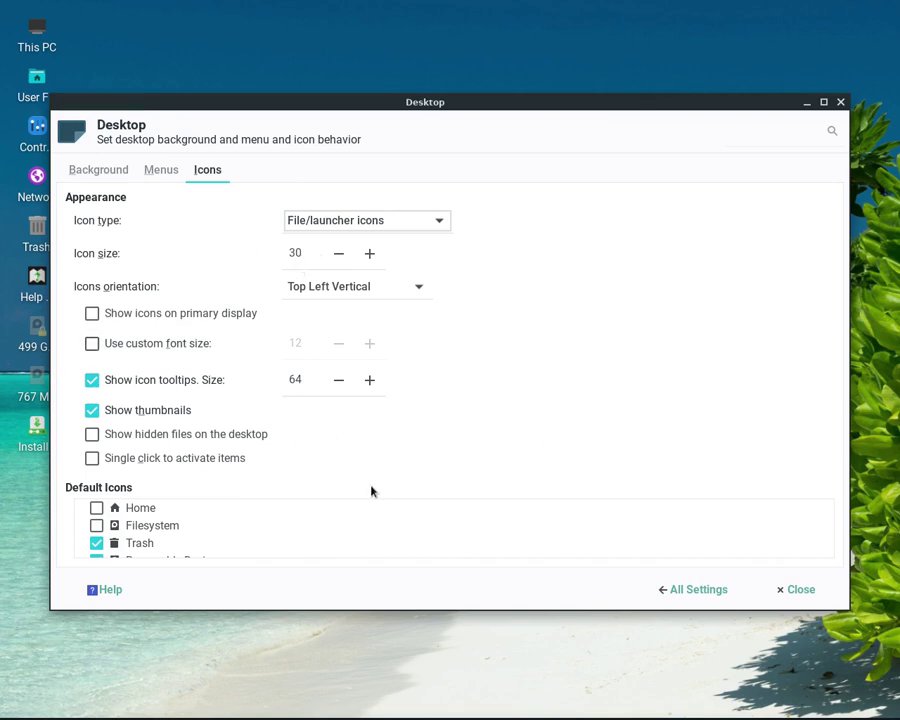
scroll(214, 514, "down", 1)
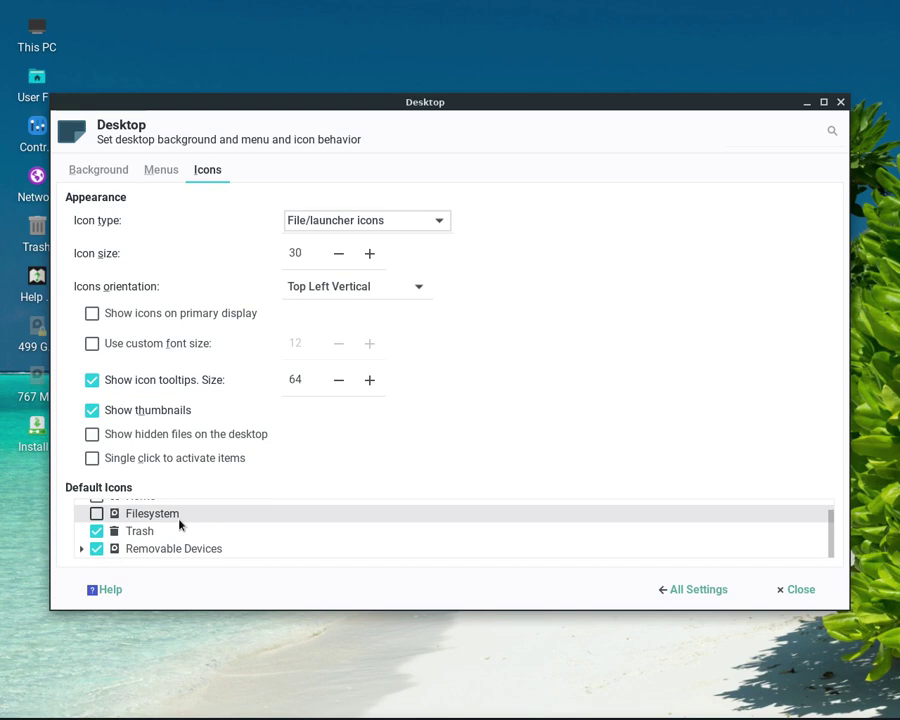
left_click(102, 517)
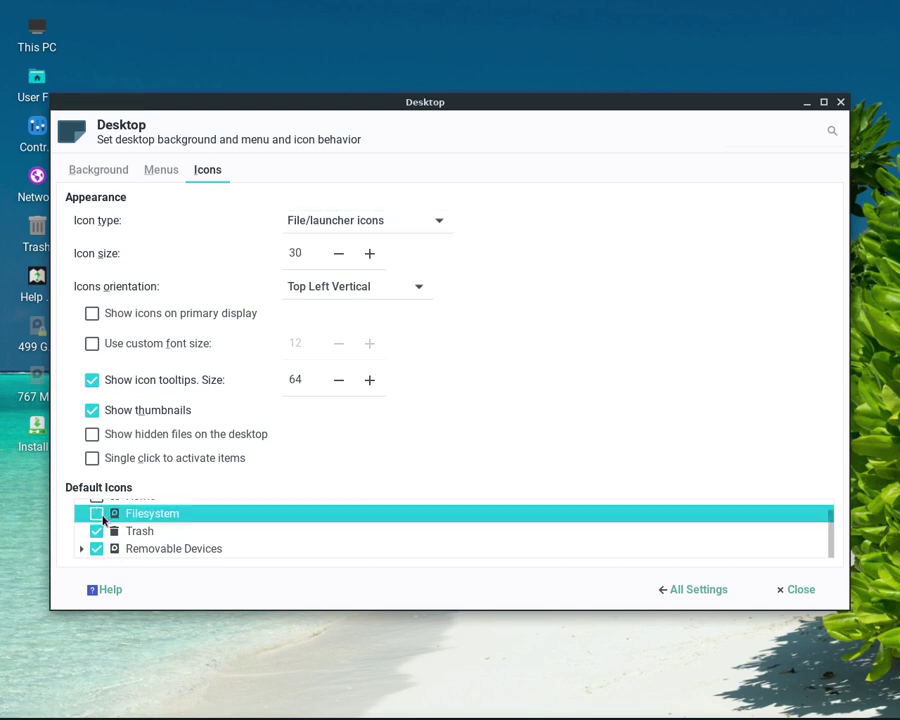
left_click(97, 514)
scroll(102, 518, "up", 1)
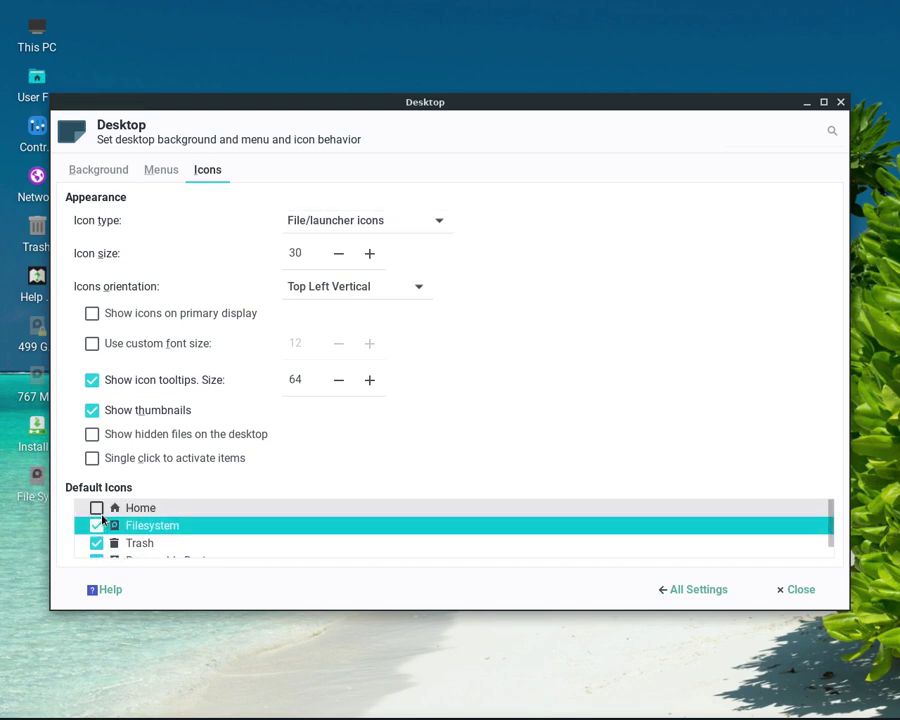
left_click(100, 509)
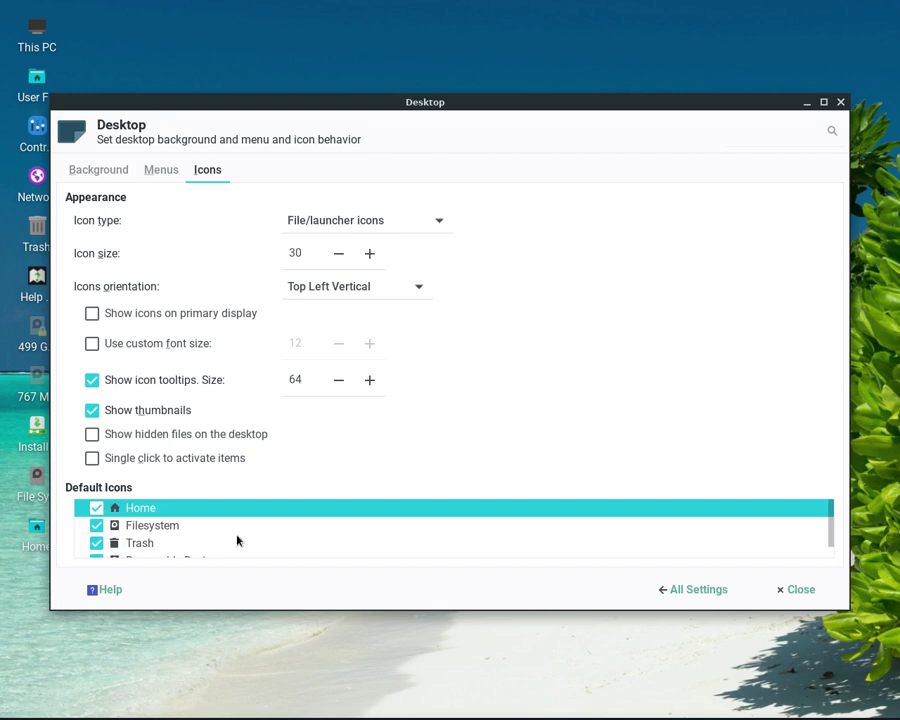
scroll(236, 537, "down", 1)
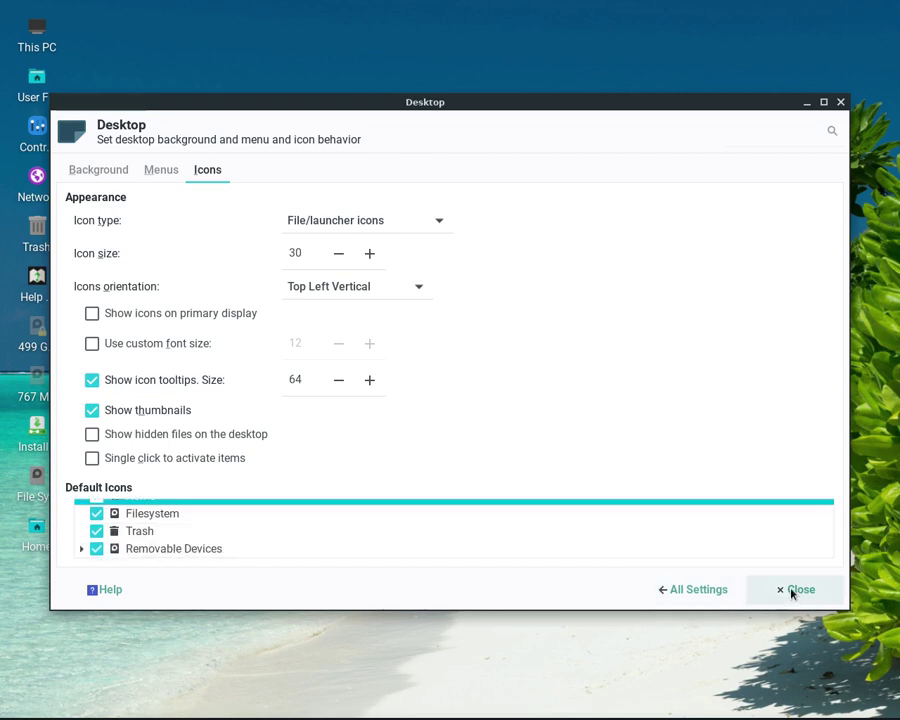
Review the Menus and Background tabs, then close Desktop settings
left_click(163, 172)
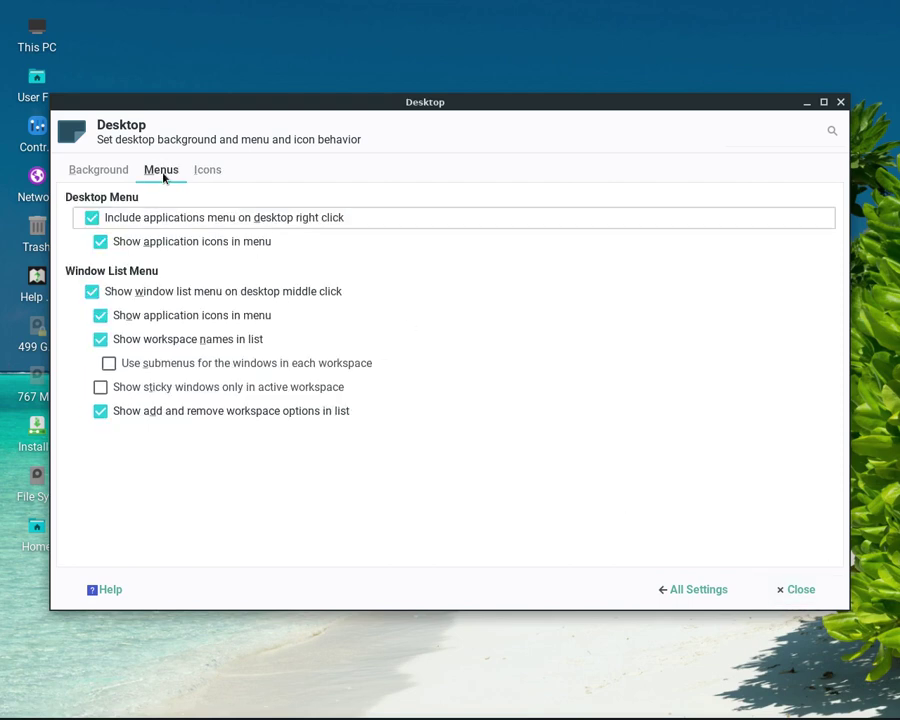
left_click(104, 172)
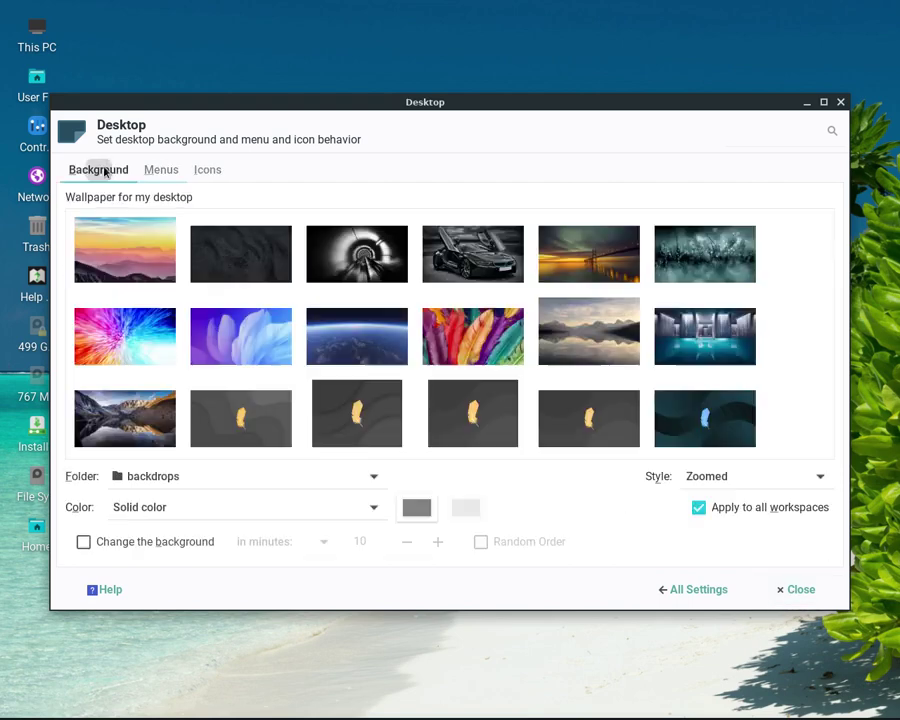
left_click(790, 588)
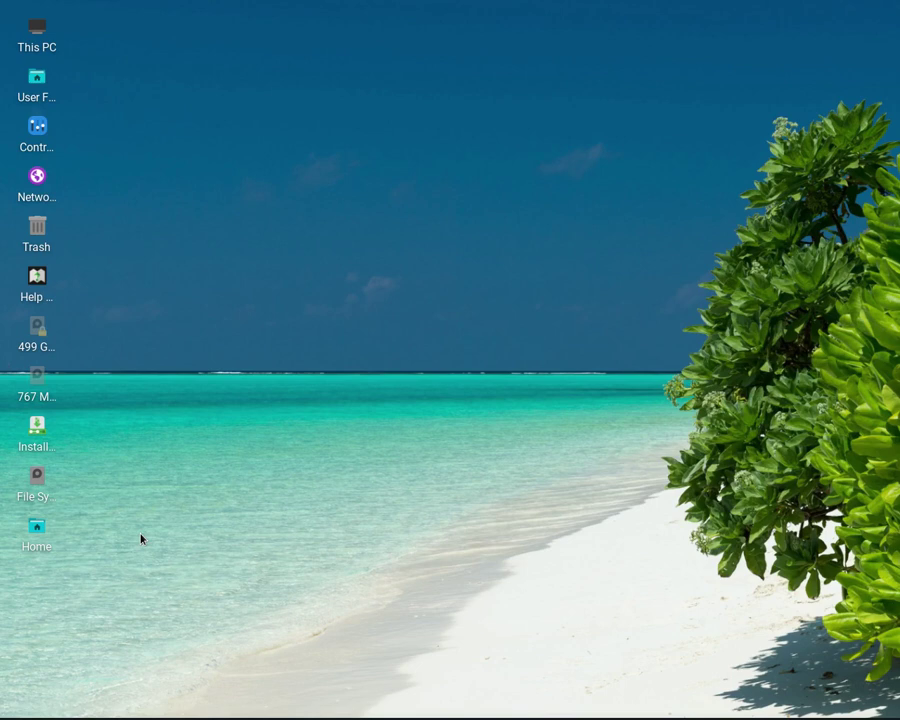
Auto-arrange the desktop icons, then show the desktop menu's Applications submenu
right_click(190, 415)
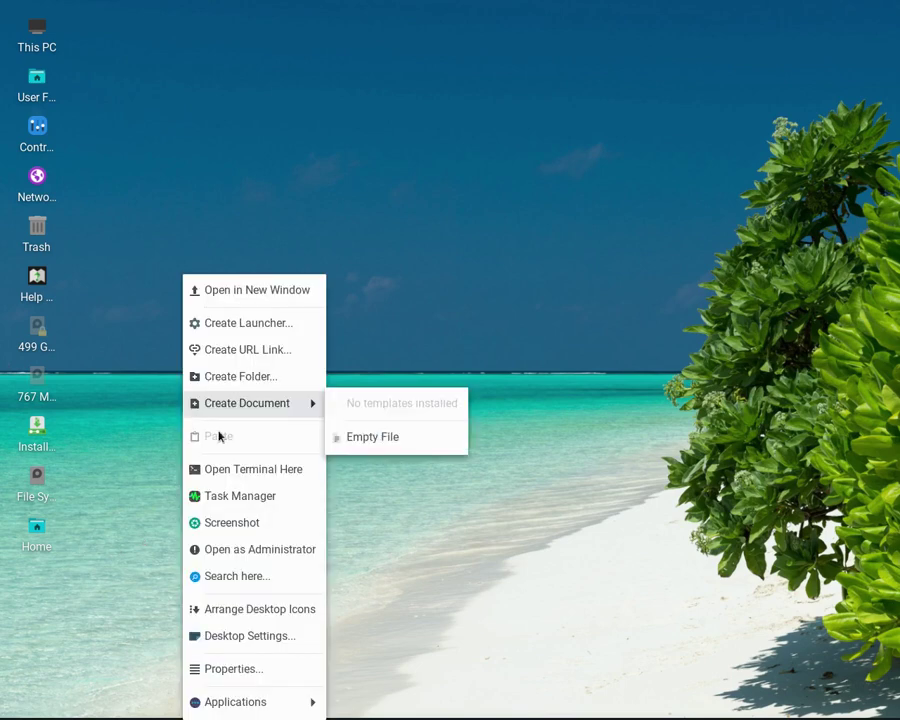
left_click(285, 613)
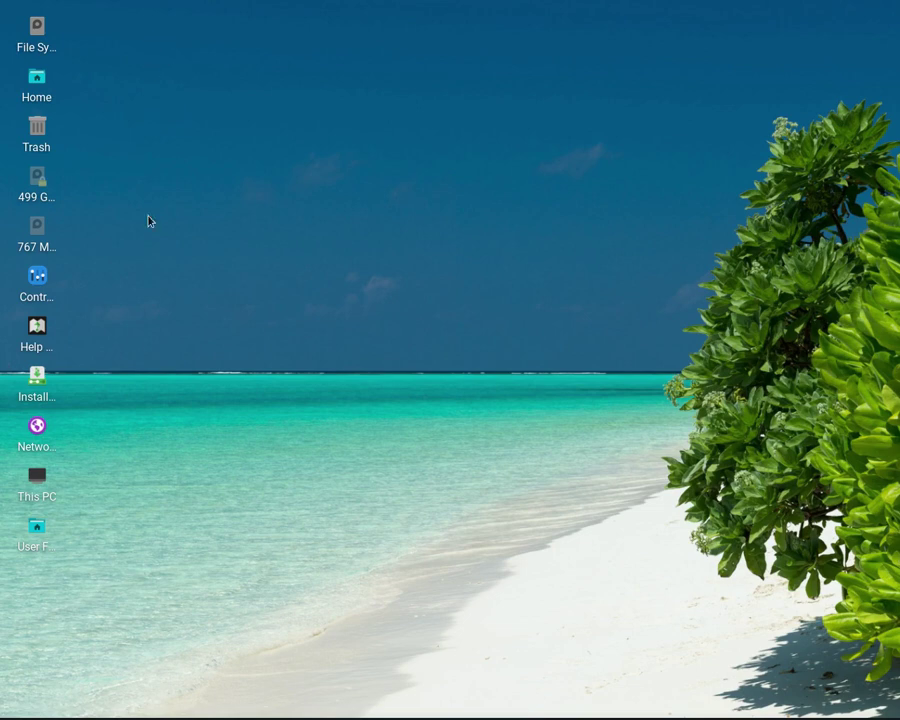
right_click(142, 543)
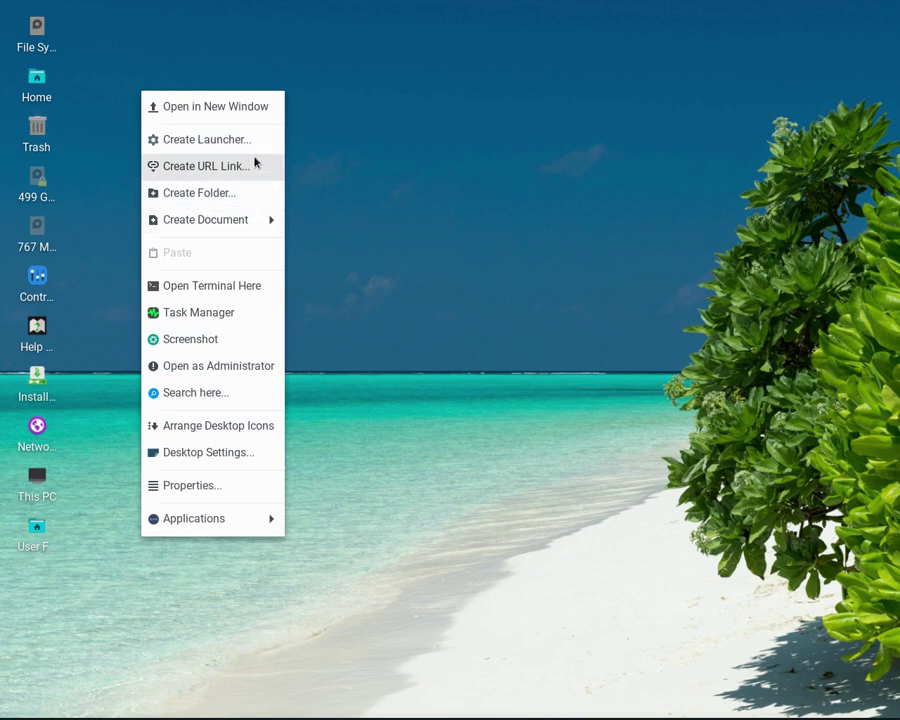
mouse_move(256, 528)
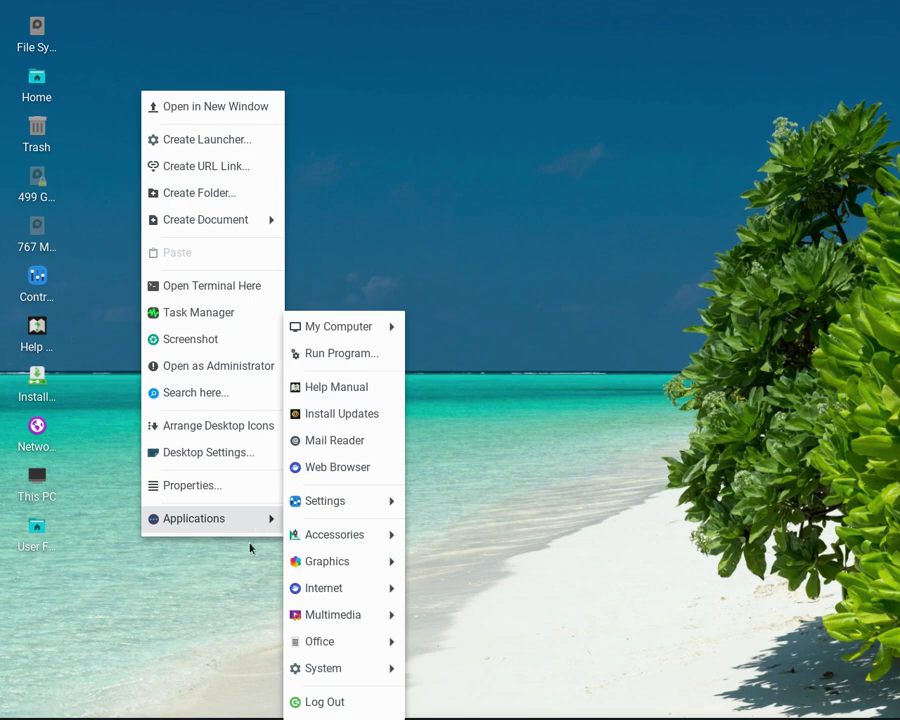
Browse the Multimedia, Accessories and System menu categories, then launch Package Manager
left_click(219, 609)
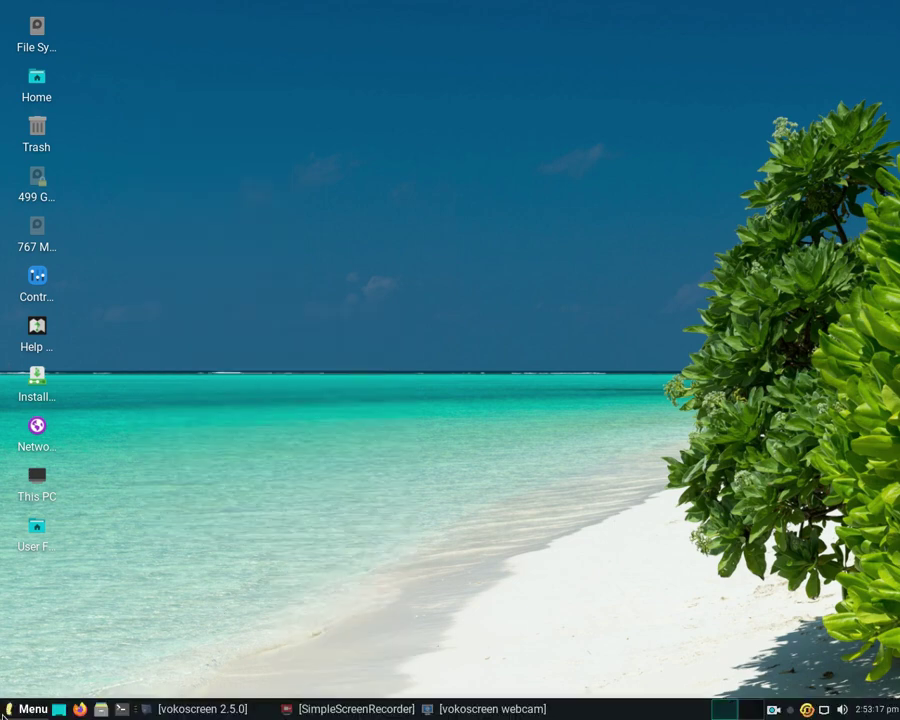
left_click(8, 708)
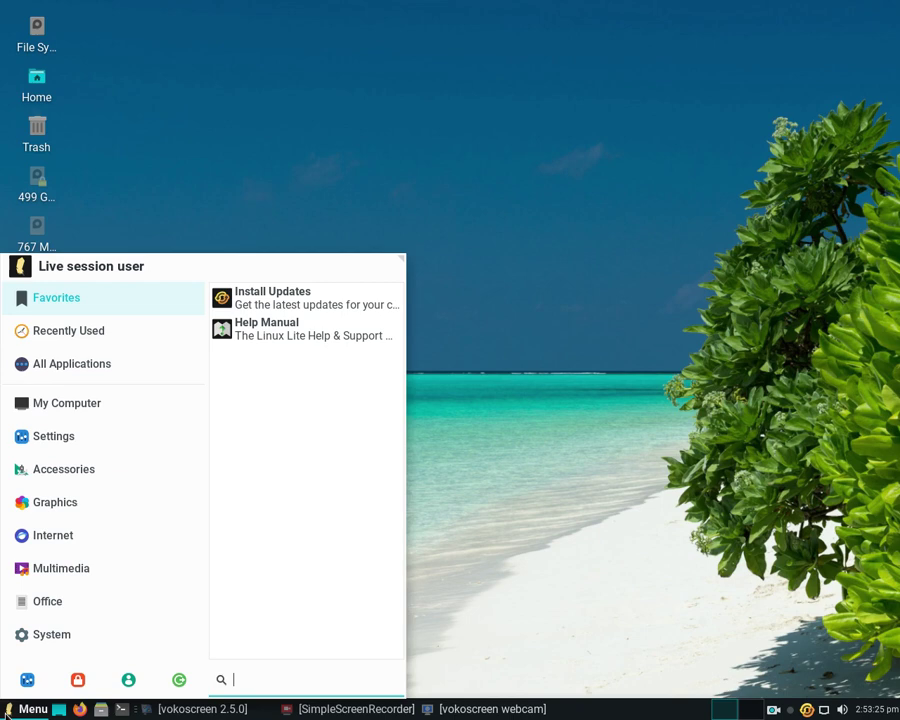
left_click(30, 570)
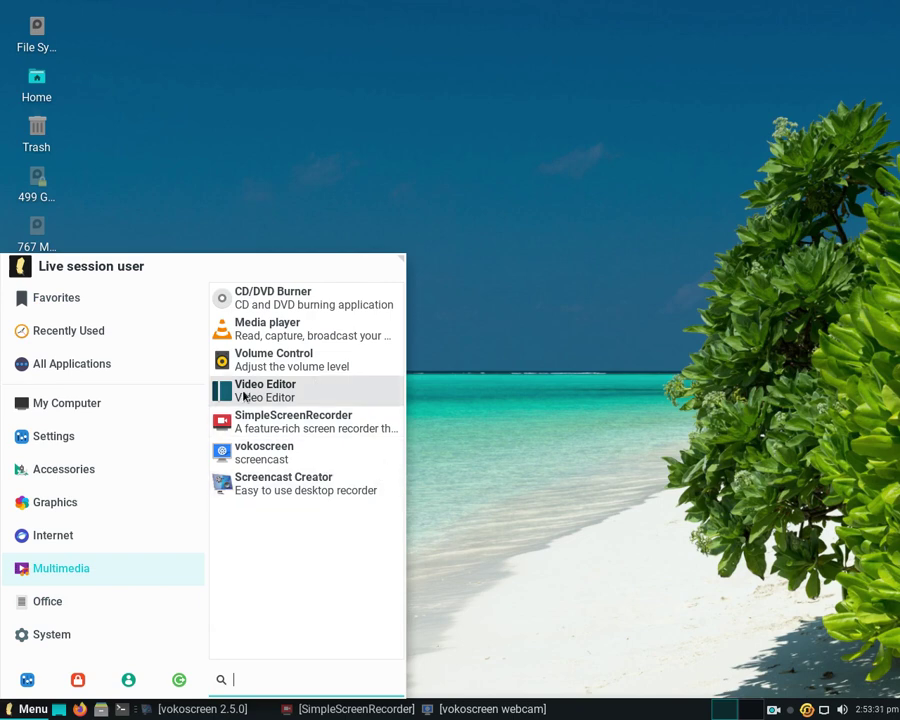
left_click(171, 466)
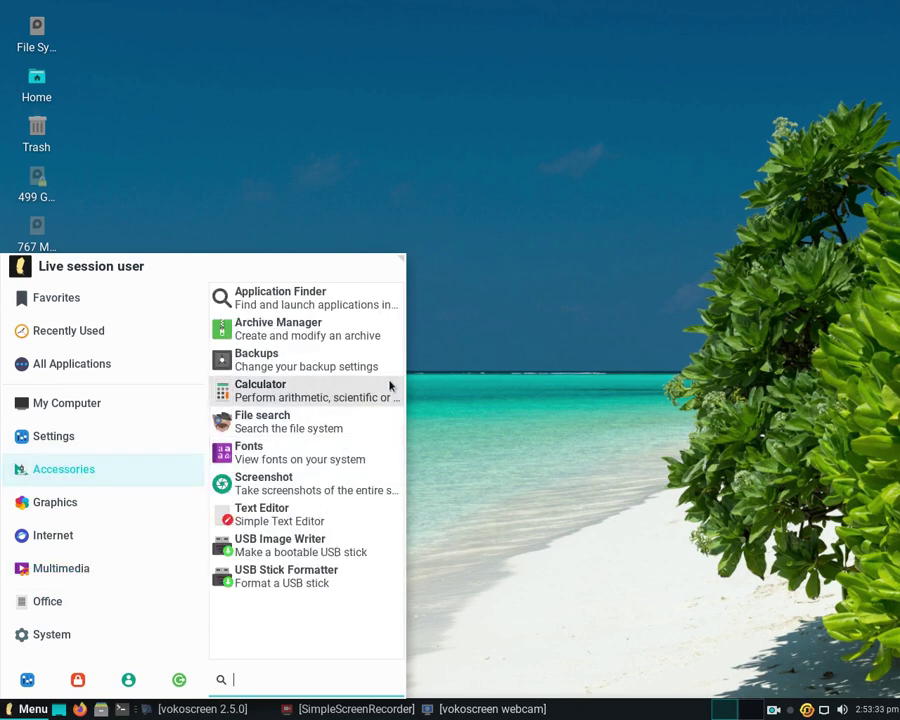
left_click(48, 645)
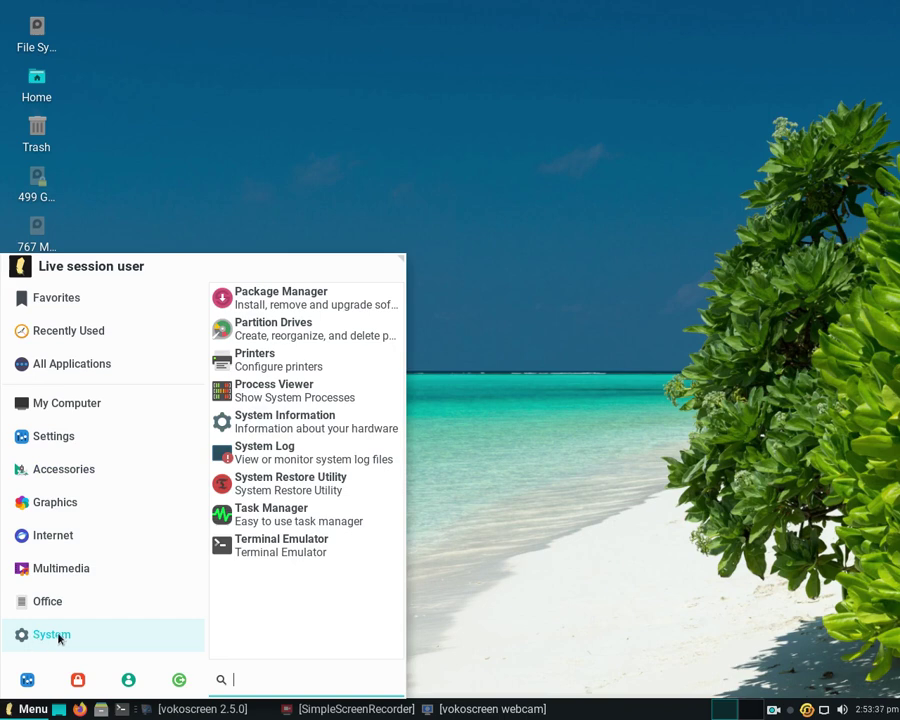
left_click(284, 293)
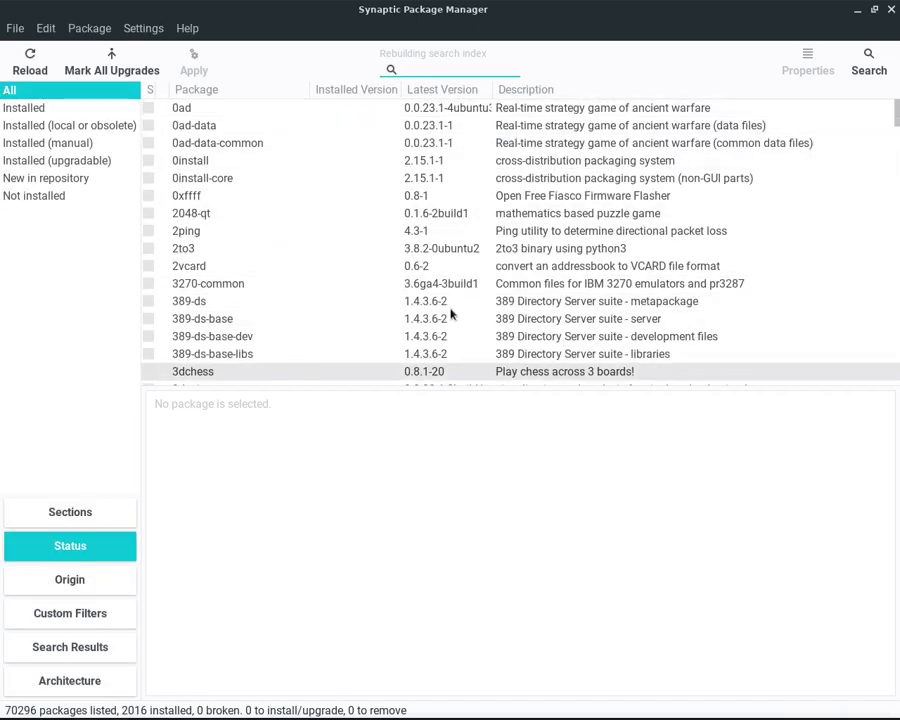
Read the 0ad package description, leave it unmarked, and close Synaptic
left_click(190, 113)
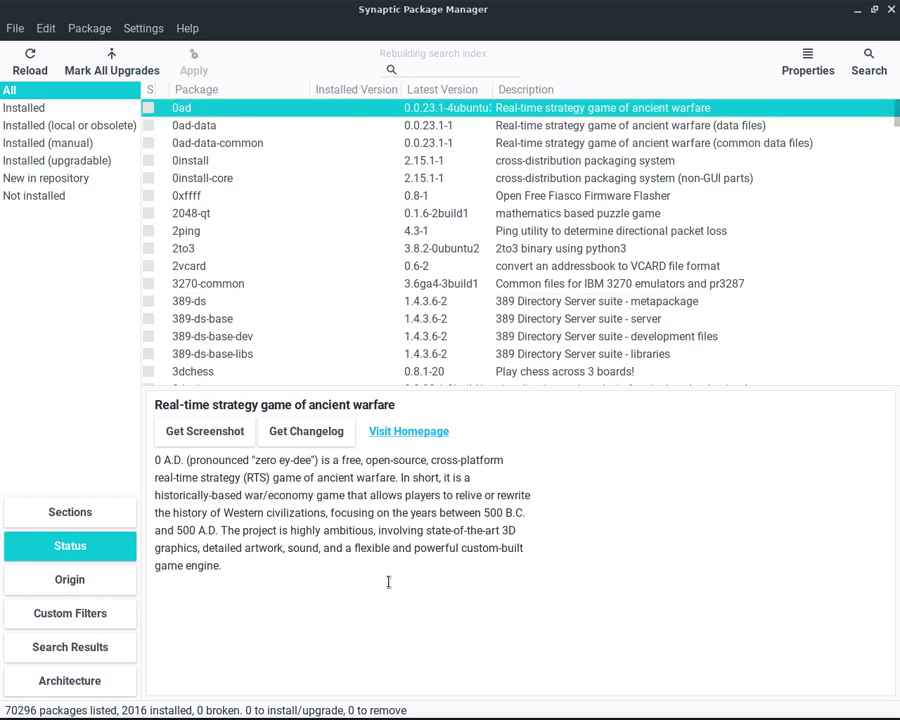
left_click(153, 113)
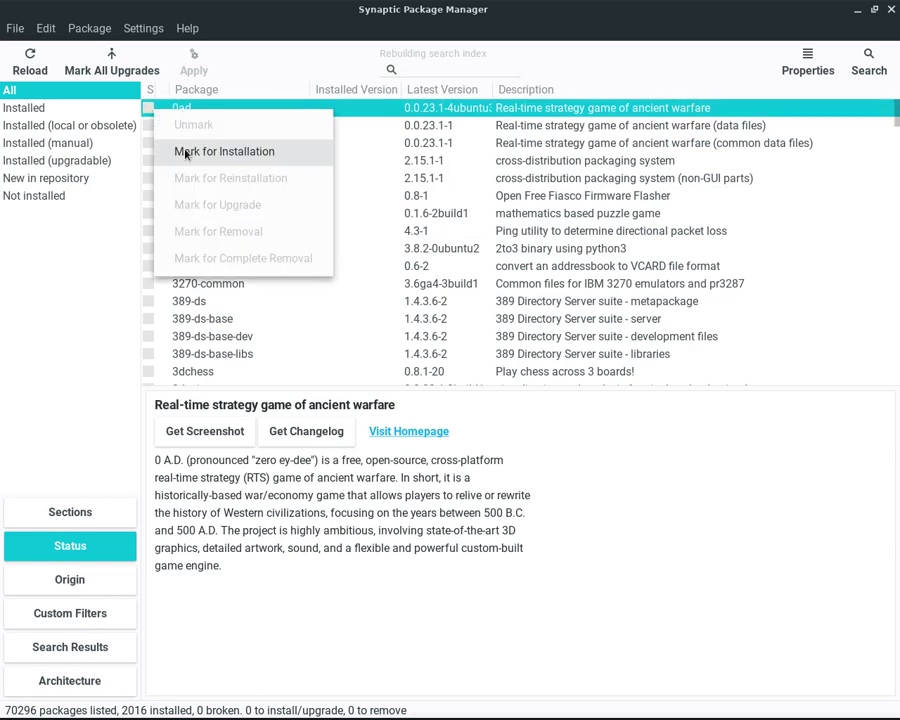
left_click(820, 311)
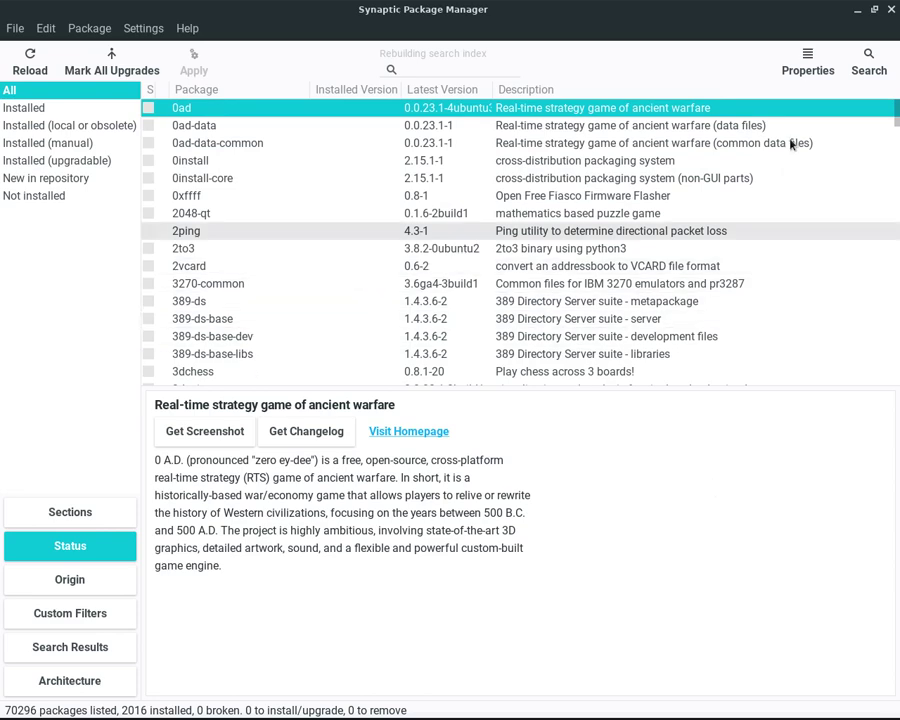
left_click(891, 9)
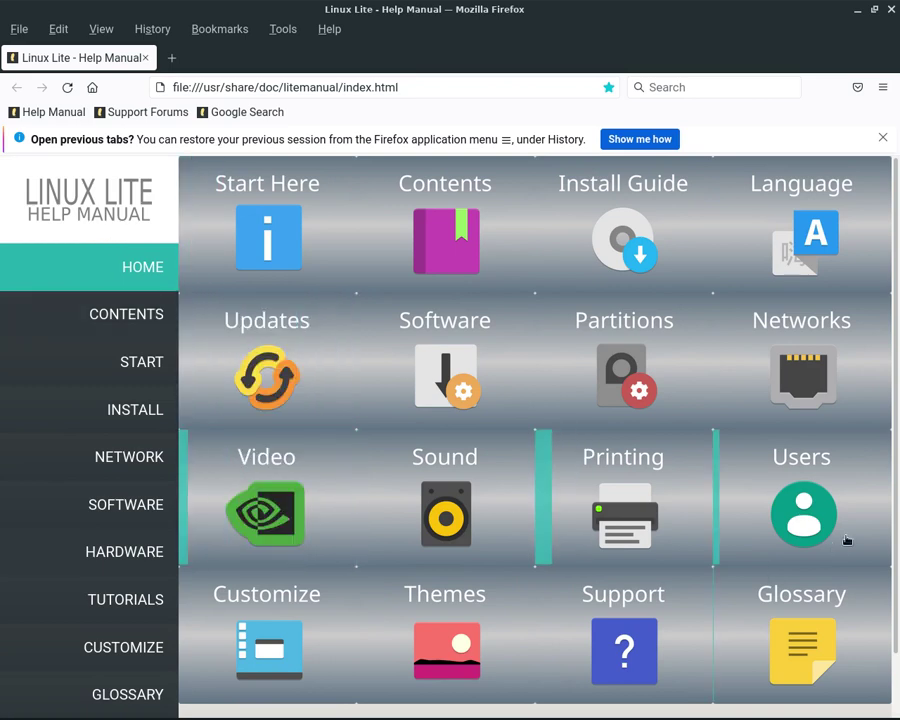
scroll(890, 300, "down", 2)
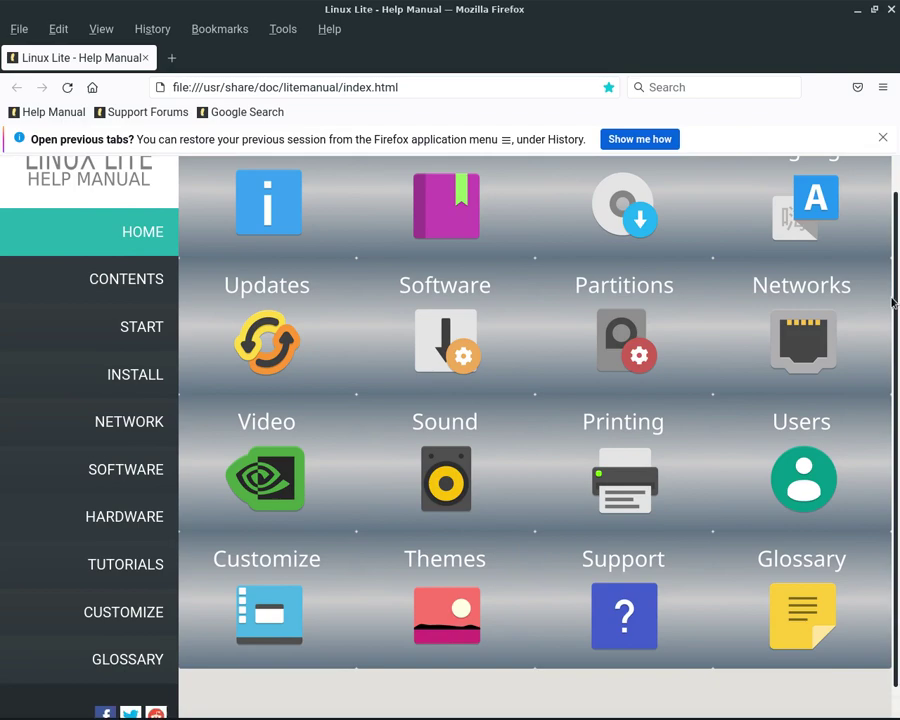
scroll(886, 362, "up", 2)
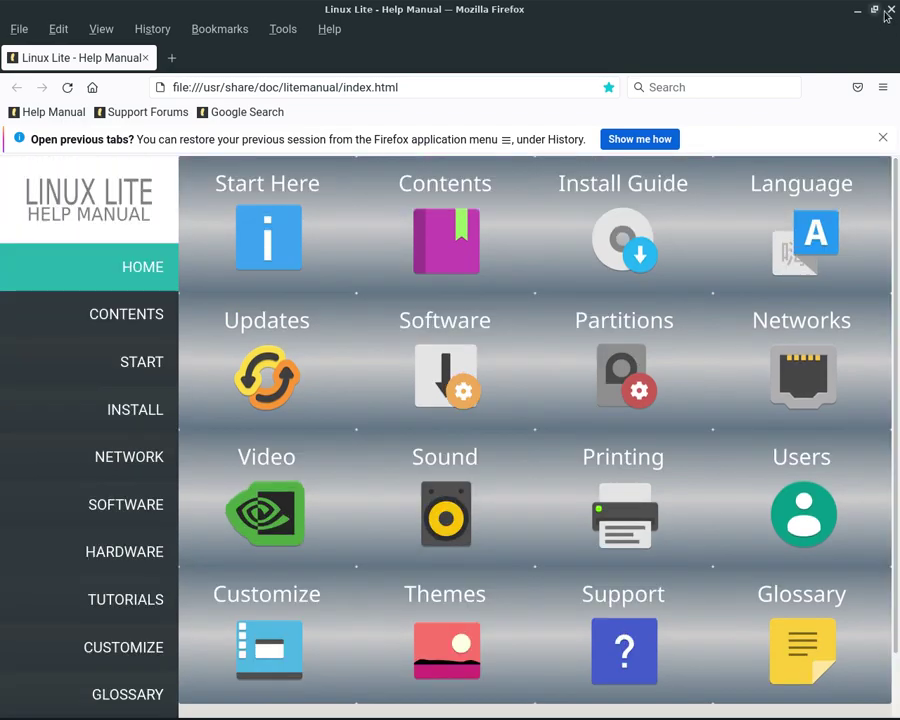
left_click(888, 10)
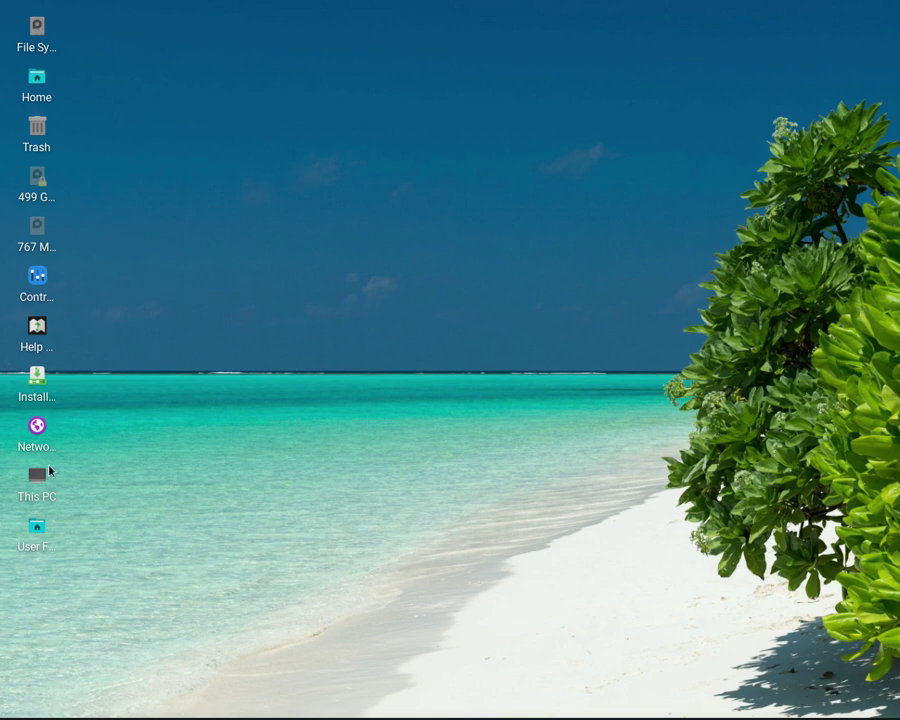
Open the full Volume Control mixer from the panel's sound icon
mouse_move(41, 451)
mouse_move(818, 716)
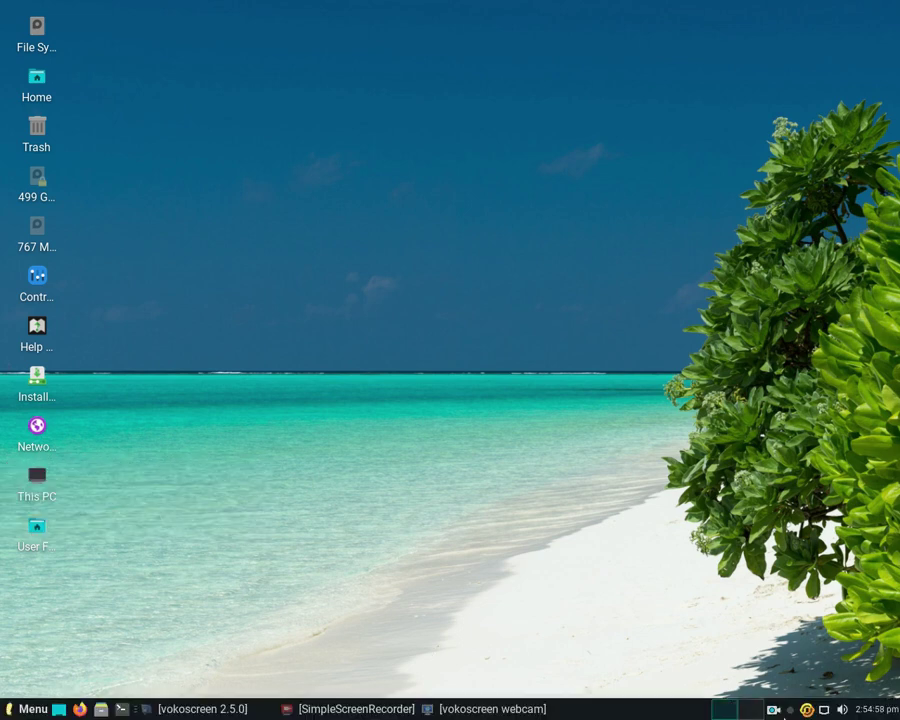
left_click(841, 712)
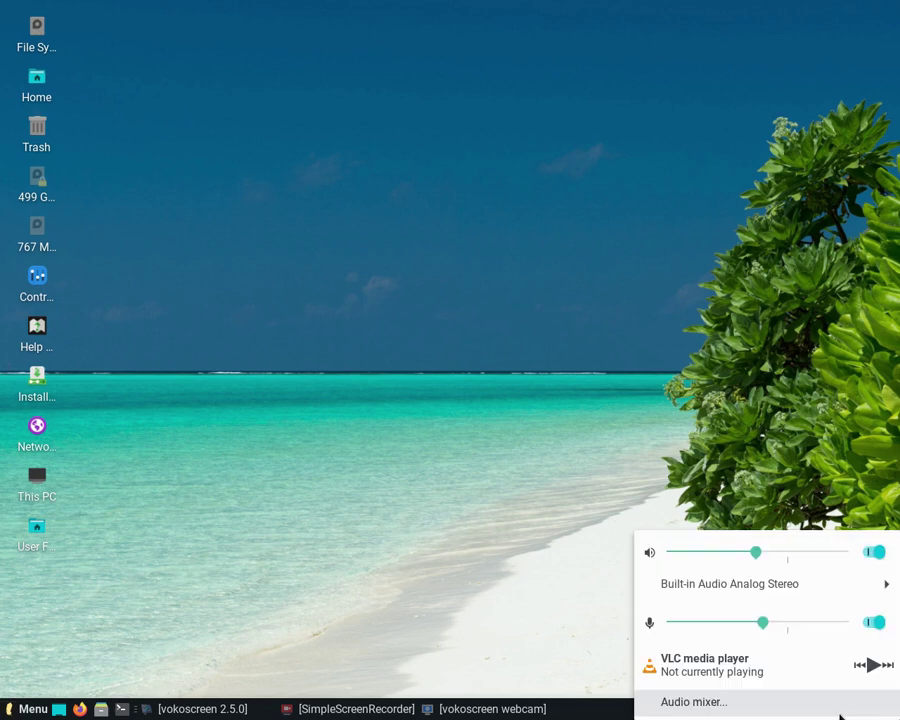
left_click(729, 700)
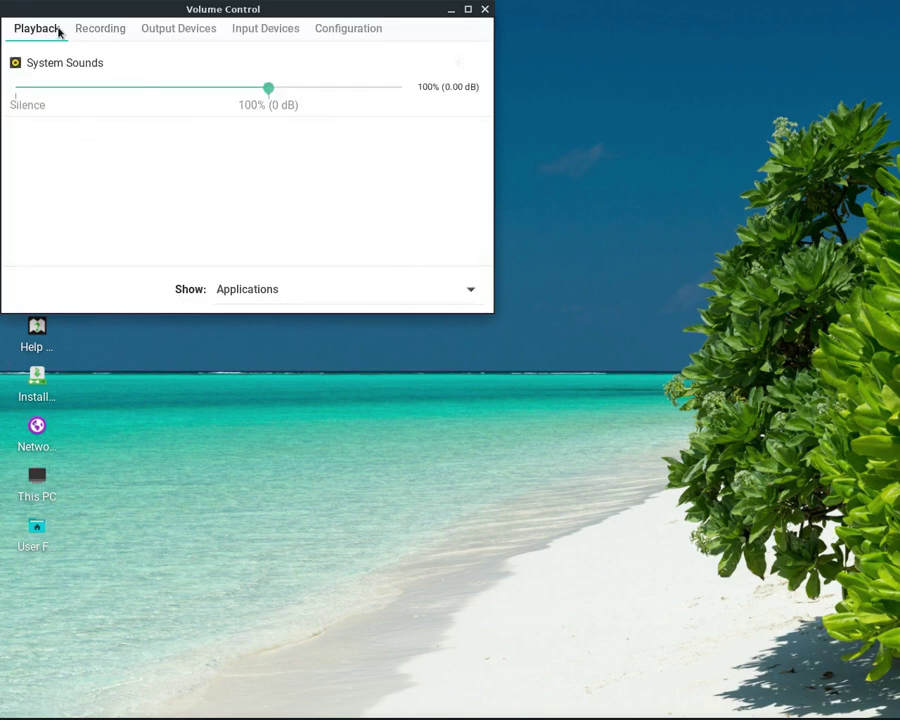
Browse the Recording, Output, Input and Configuration tabs, then close Volume Control
left_click(92, 31)
left_click(186, 30)
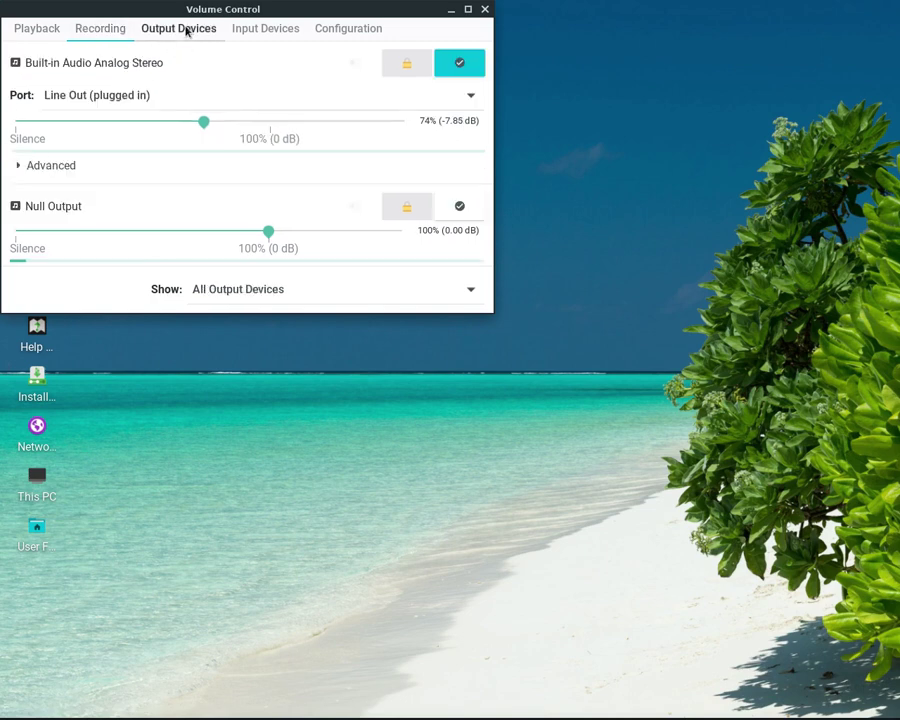
left_click(274, 32)
left_click(355, 33)
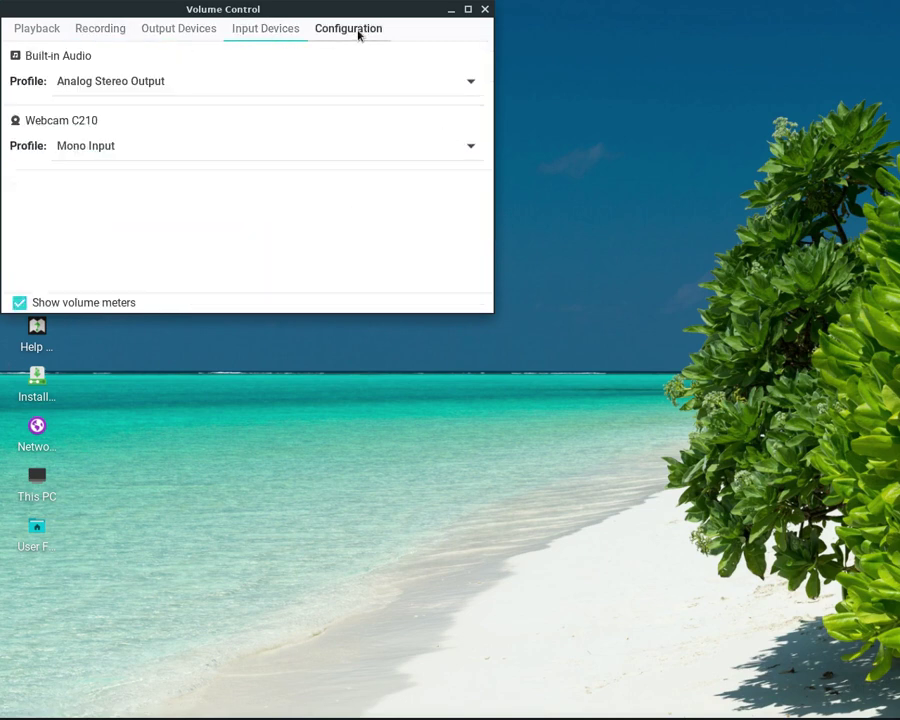
left_click(485, 10)
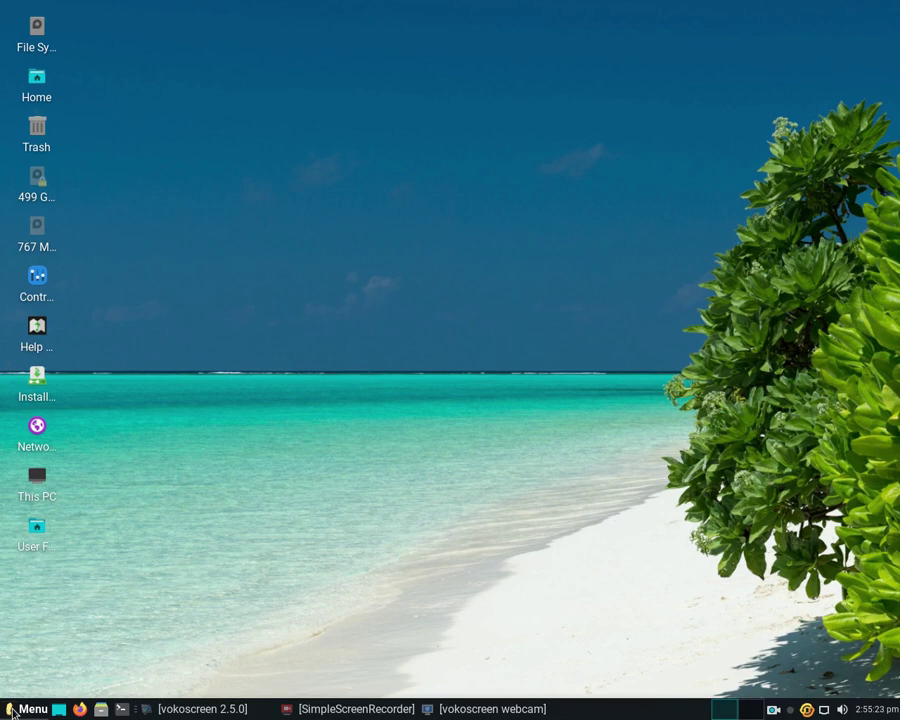
left_click(20, 709)
left_click(62, 569)
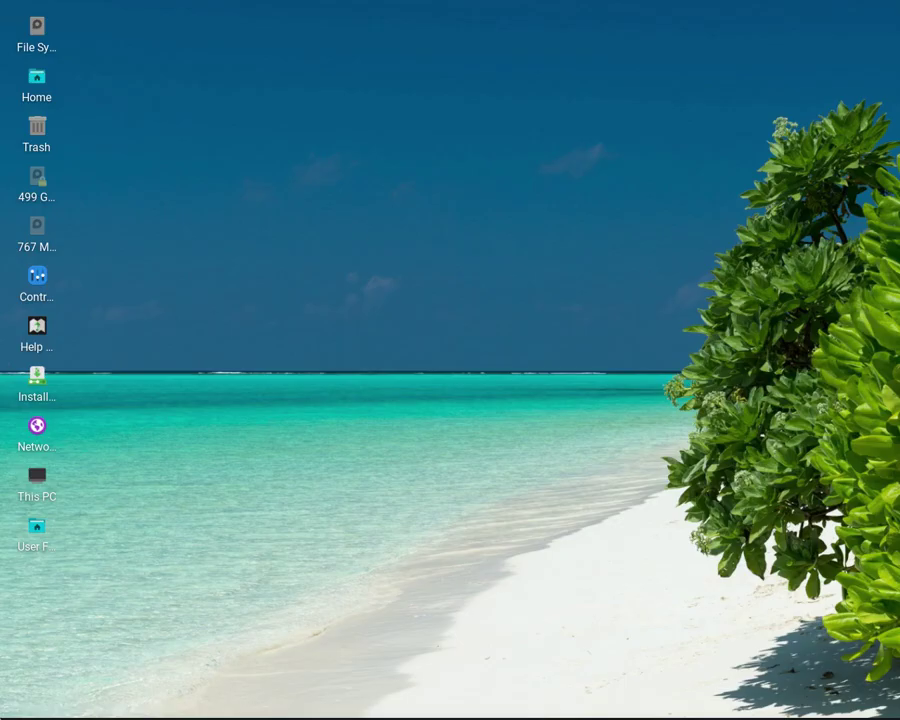
mouse_move(412, 717)
left_click(381, 714)
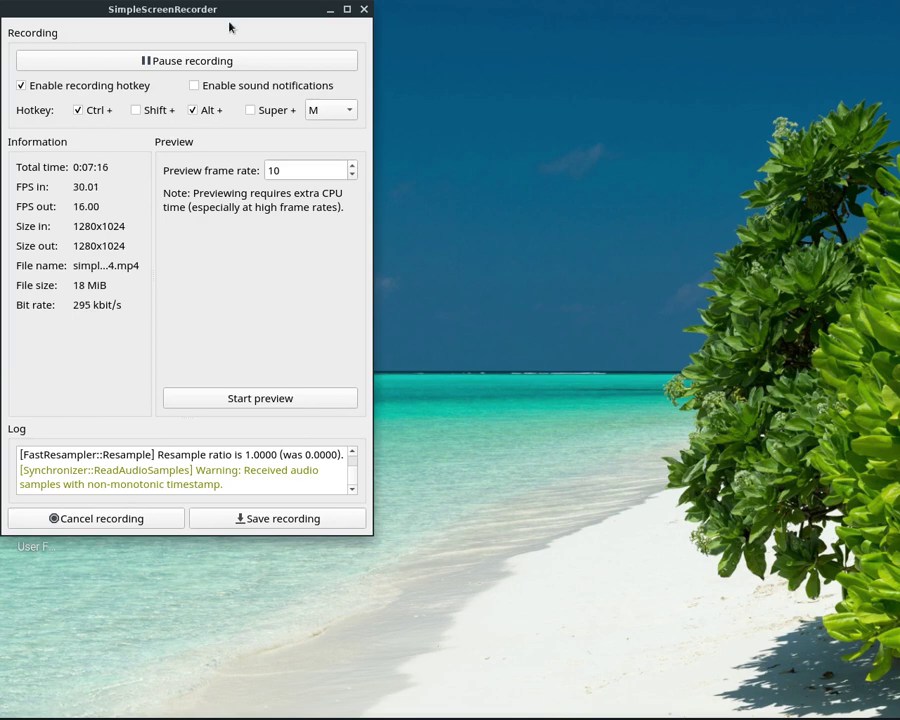
left_click(329, 10)
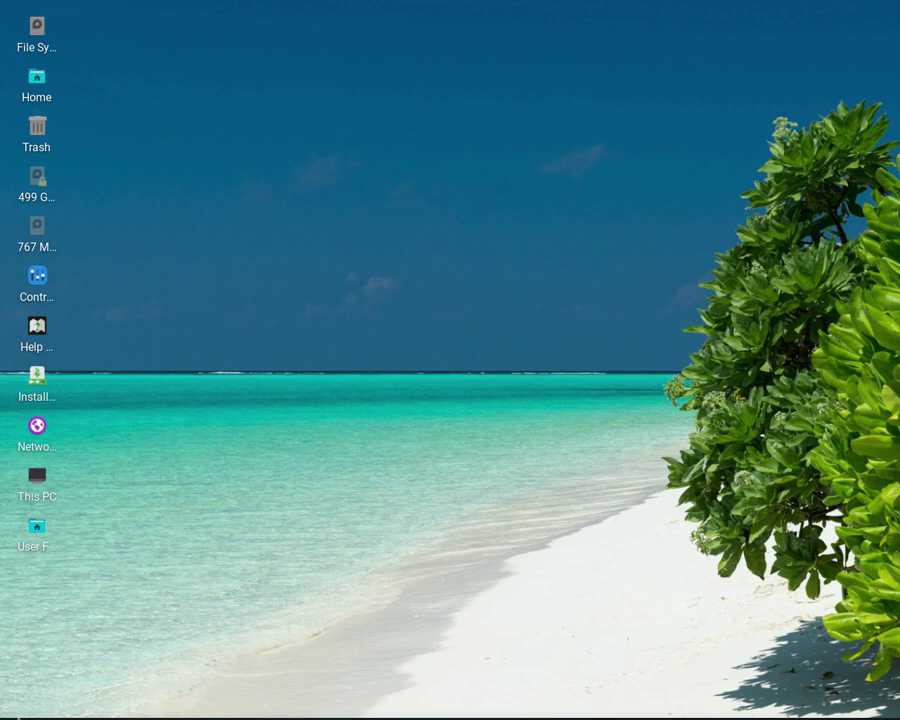
Open the application menu and switch from Recently Used to All Applications
left_click(13, 709)
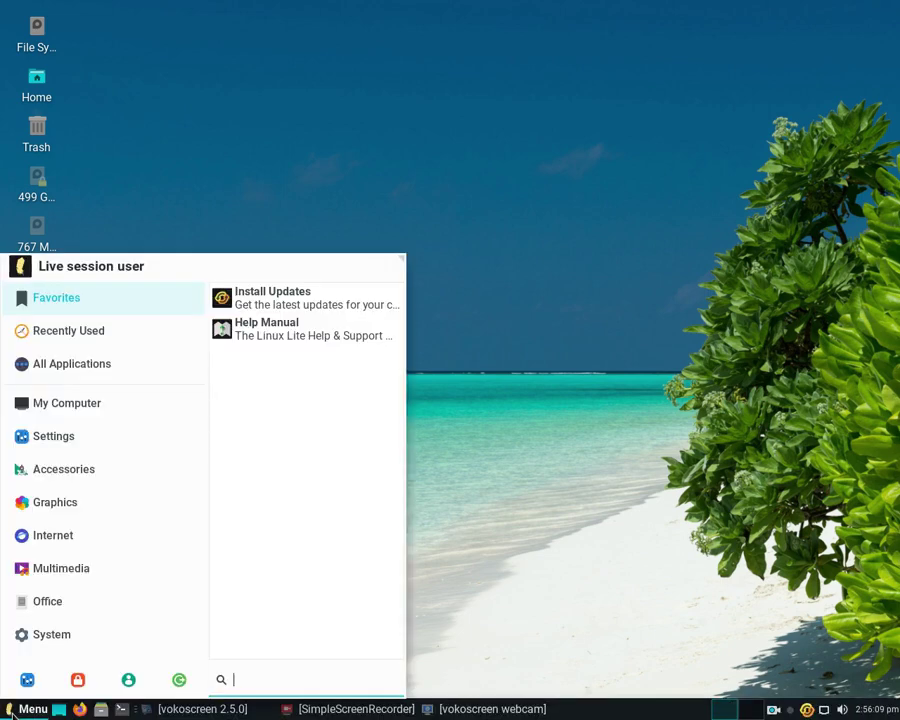
left_click(50, 331)
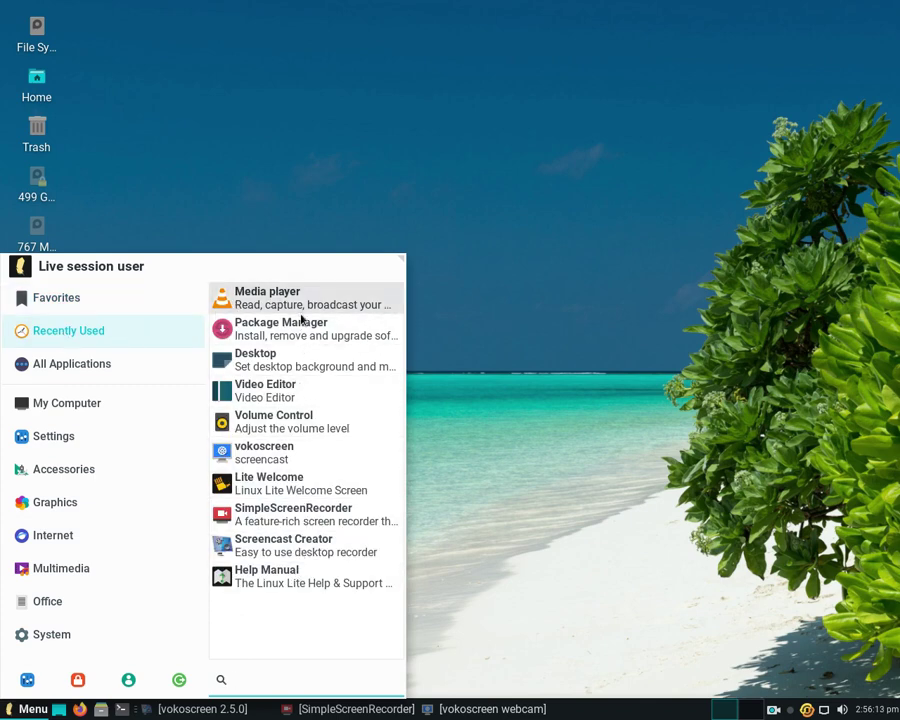
left_click(96, 365)
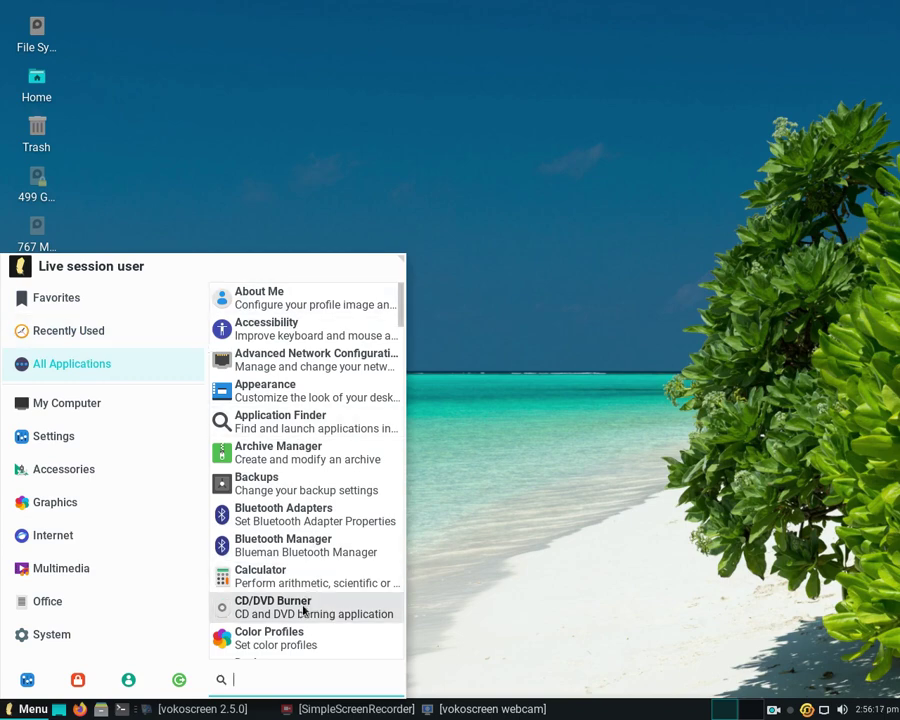
Scroll the All Applications list down to Word Processor and Workspaces
scroll(302, 607, "down", 3)
scroll(303, 609, "down", 15)
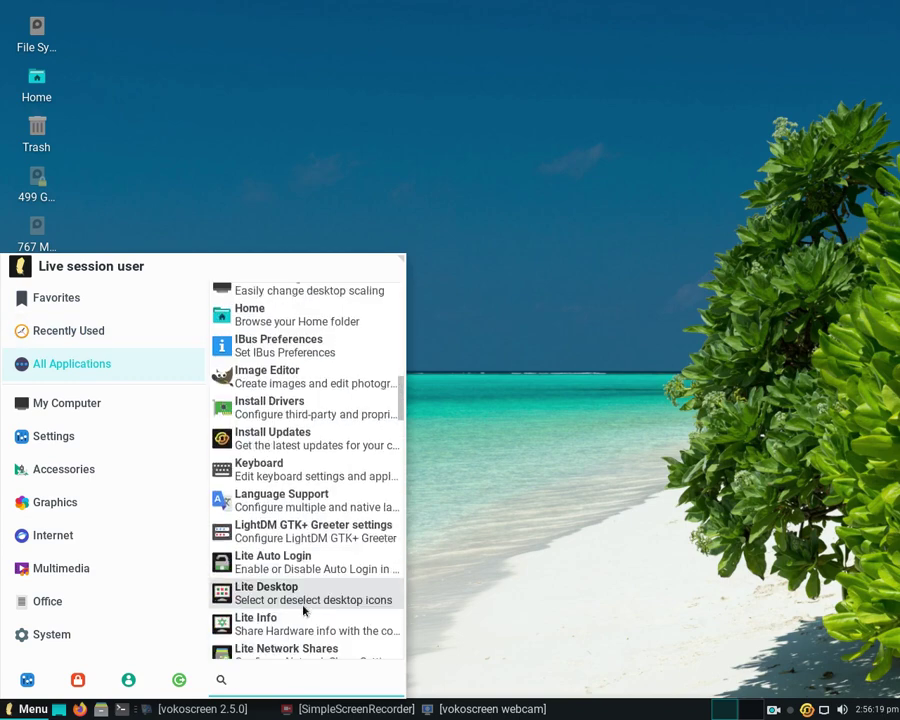
scroll(303, 609, "down", 15)
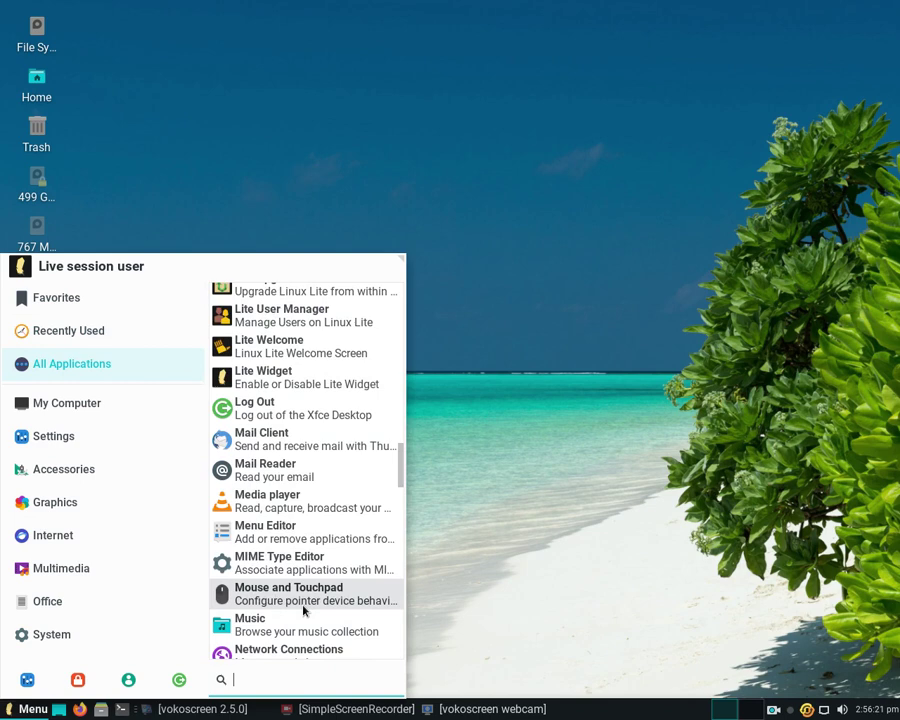
scroll(303, 609, "down", 5)
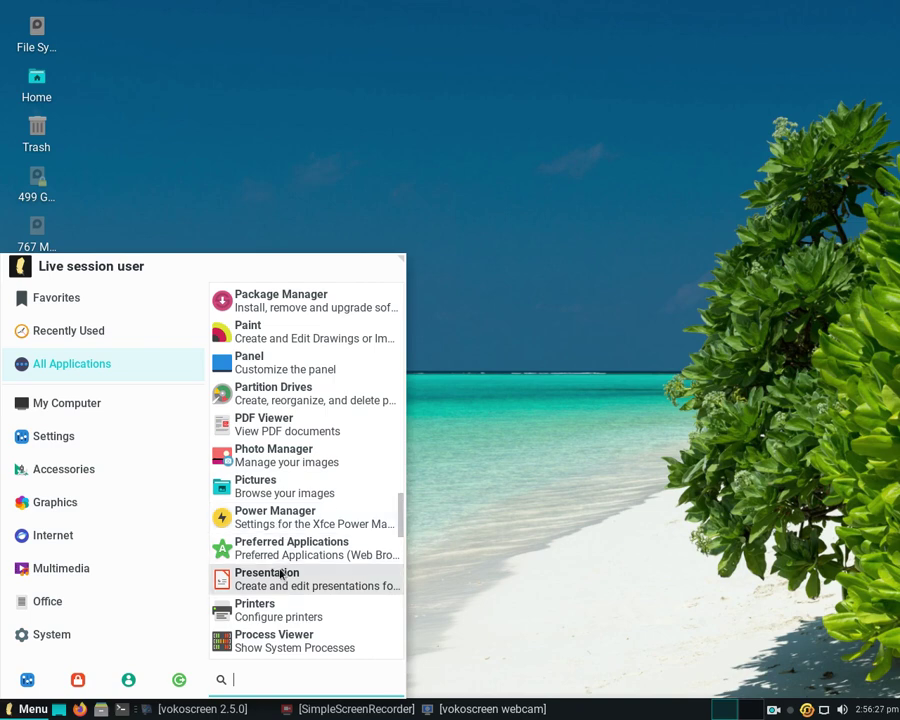
scroll(295, 606, "down", 3)
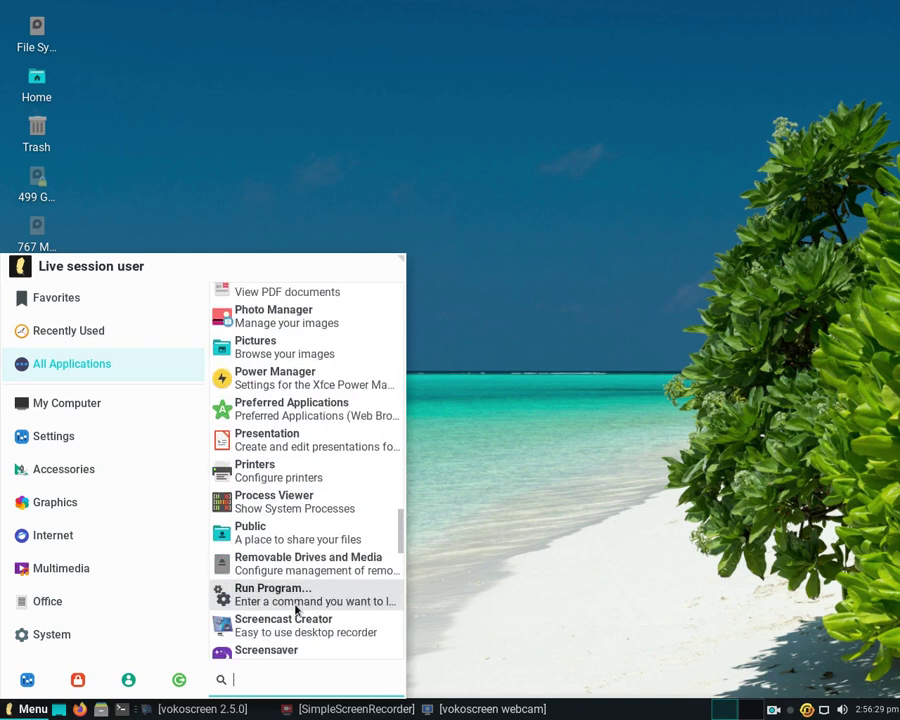
scroll(295, 606, "down", 2)
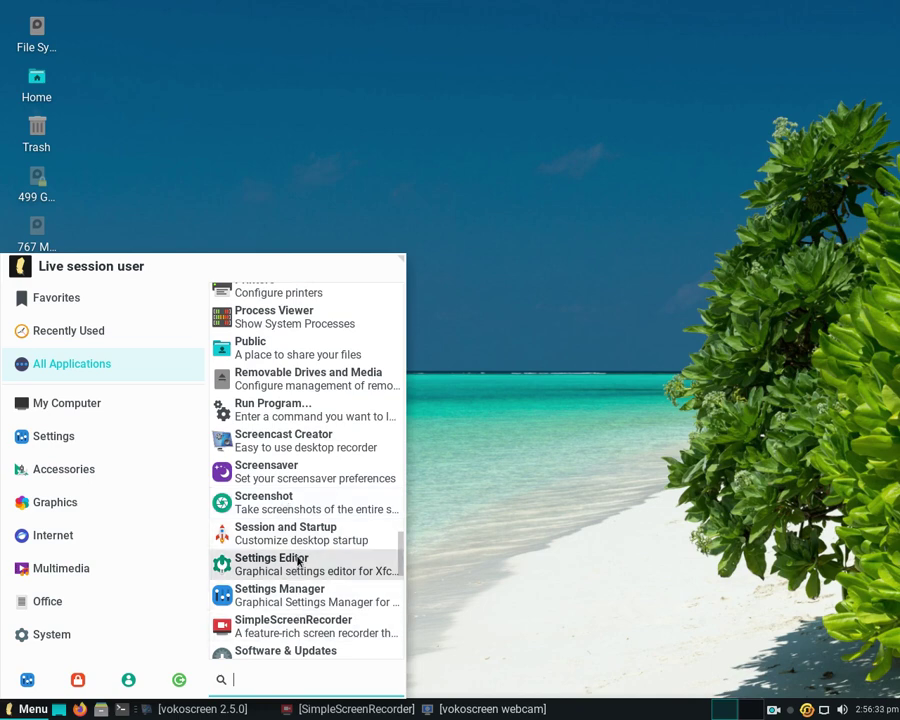
scroll(303, 620, "down", 2)
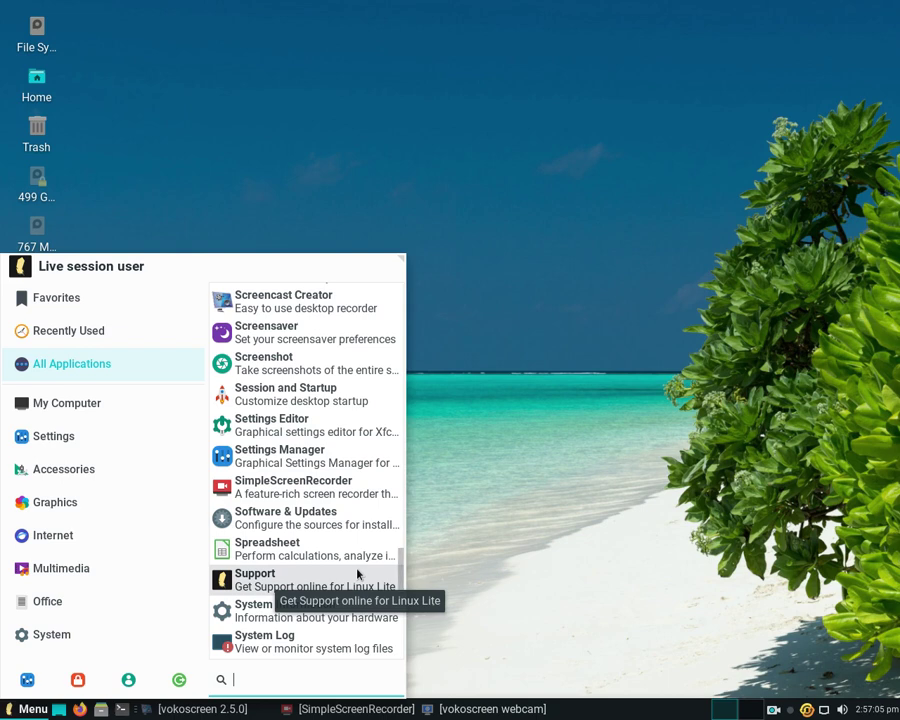
scroll(357, 573, "down", 1)
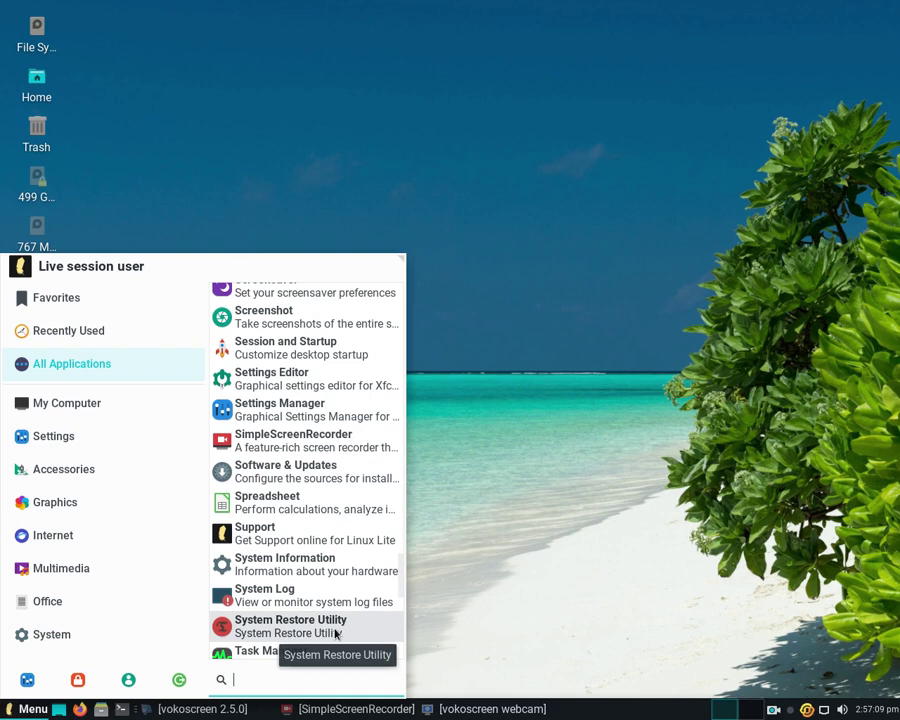
scroll(336, 633, "down", 1)
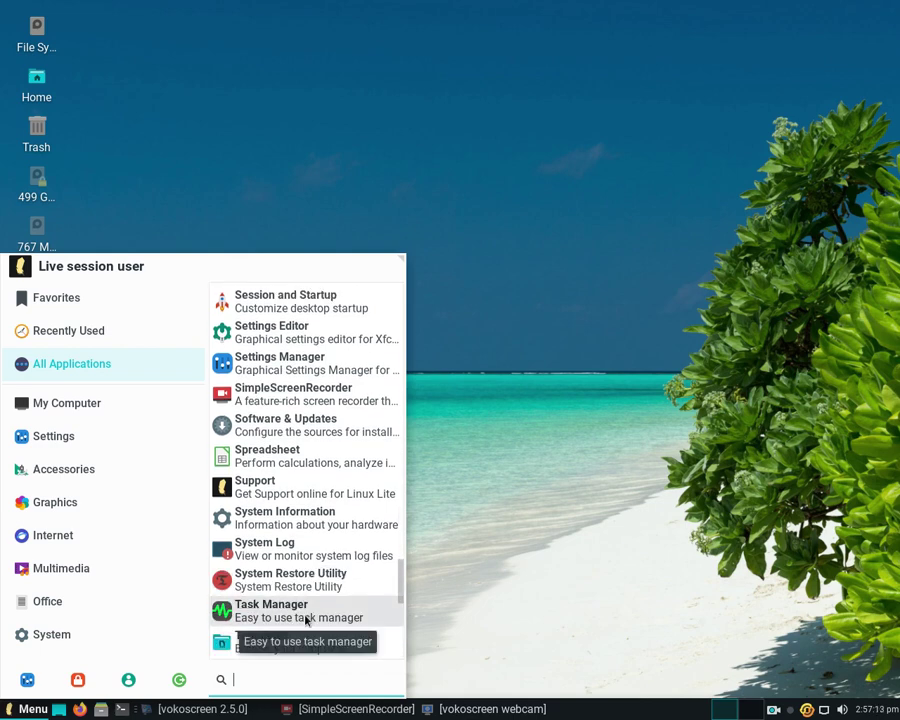
scroll(306, 621, "down", 2)
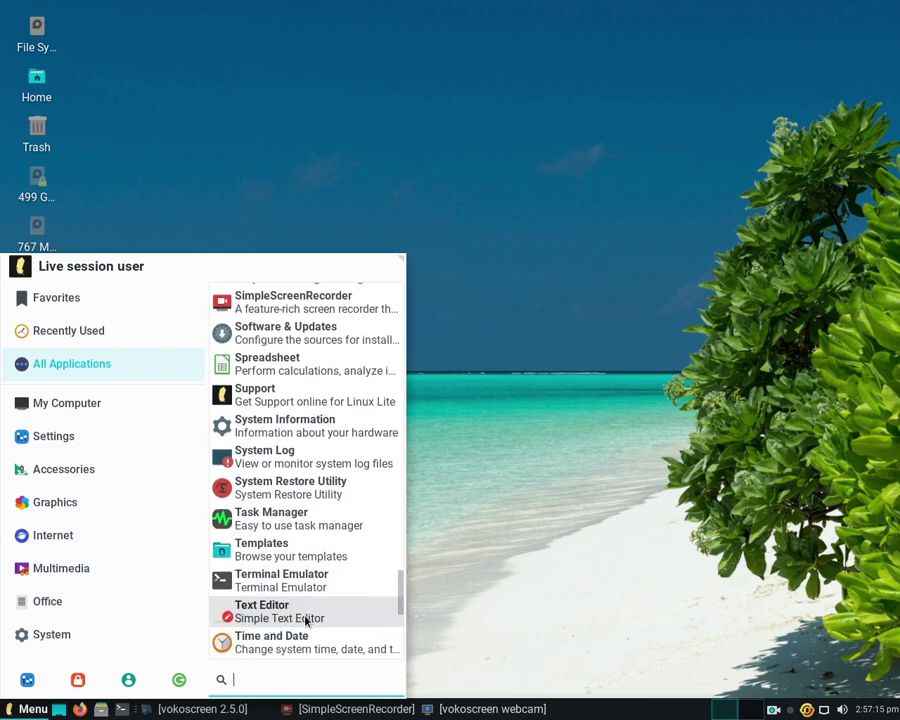
scroll(306, 621, "down", 1)
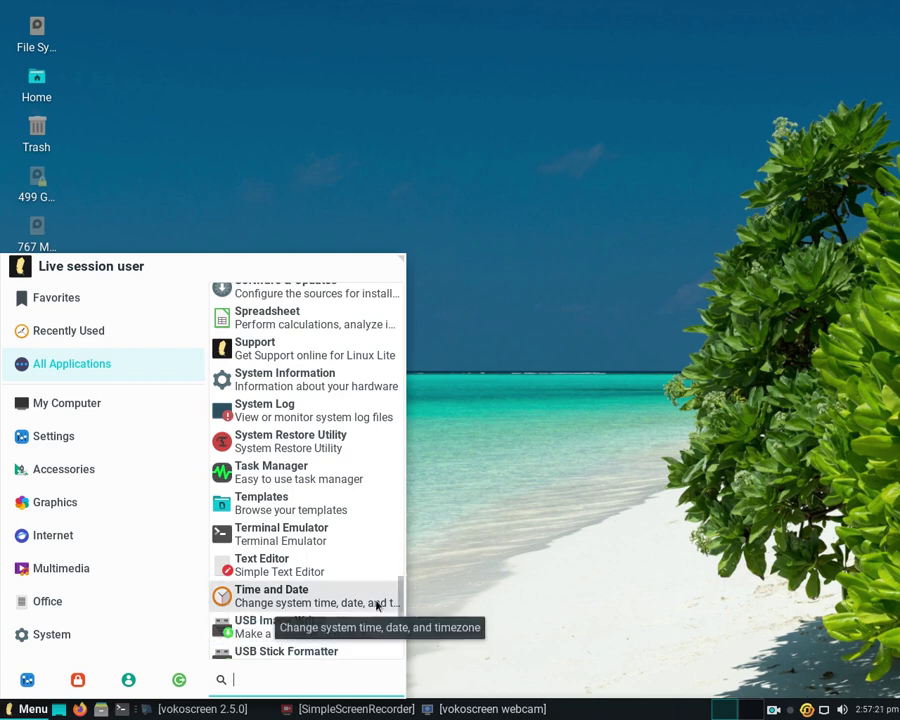
scroll(338, 628, "down", 2)
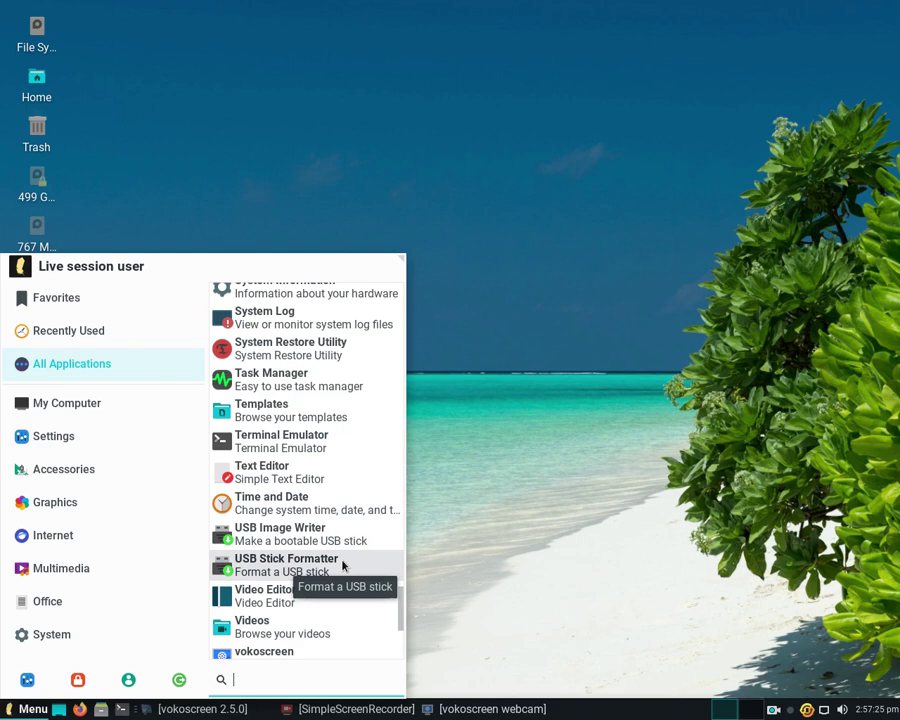
scroll(341, 622, "down", 2)
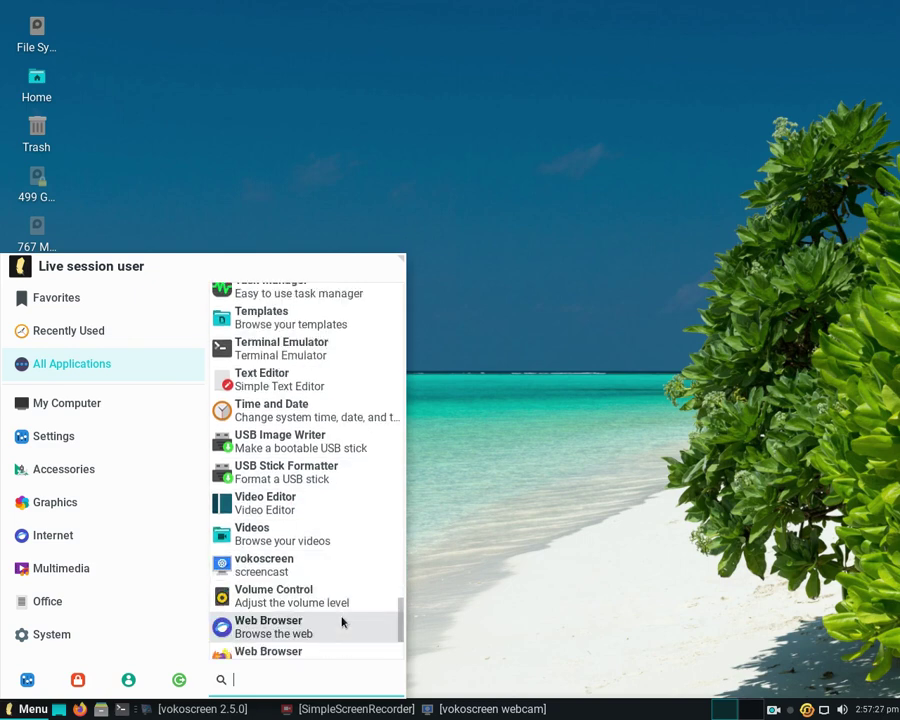
scroll(341, 622, "down", 3)
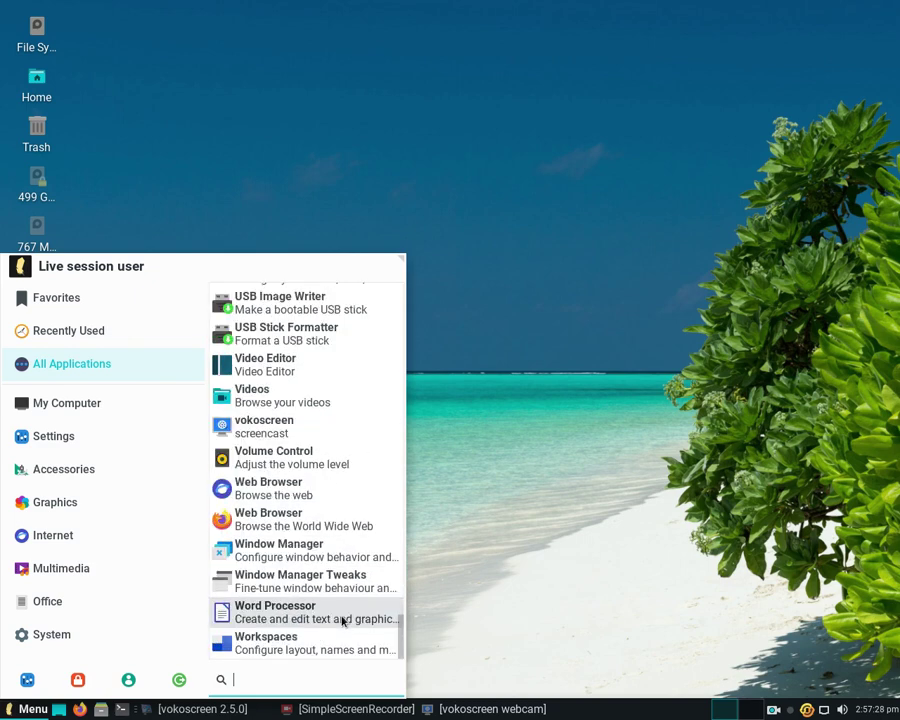
Launch Firefox, confirm version 96.0 (64-bit) in About Firefox, and close that window
left_click(297, 520)
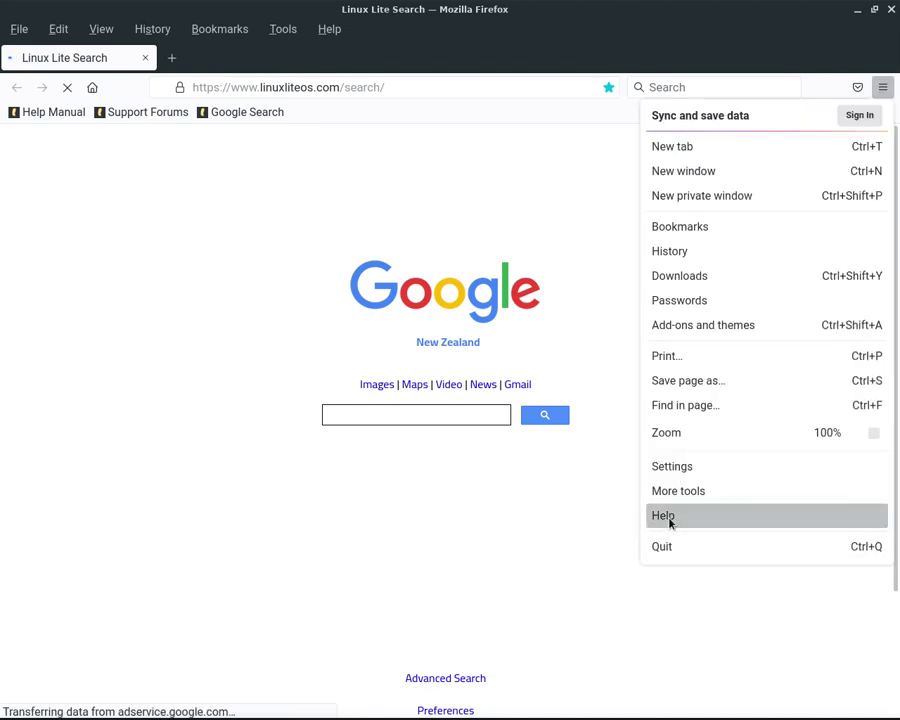
left_click(671, 520)
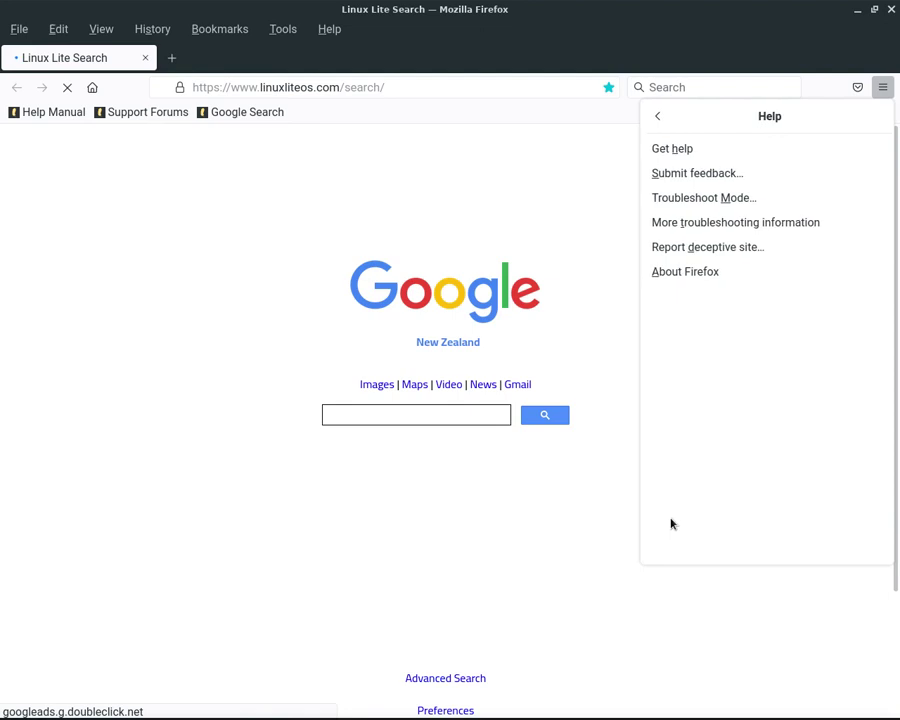
left_click(721, 276)
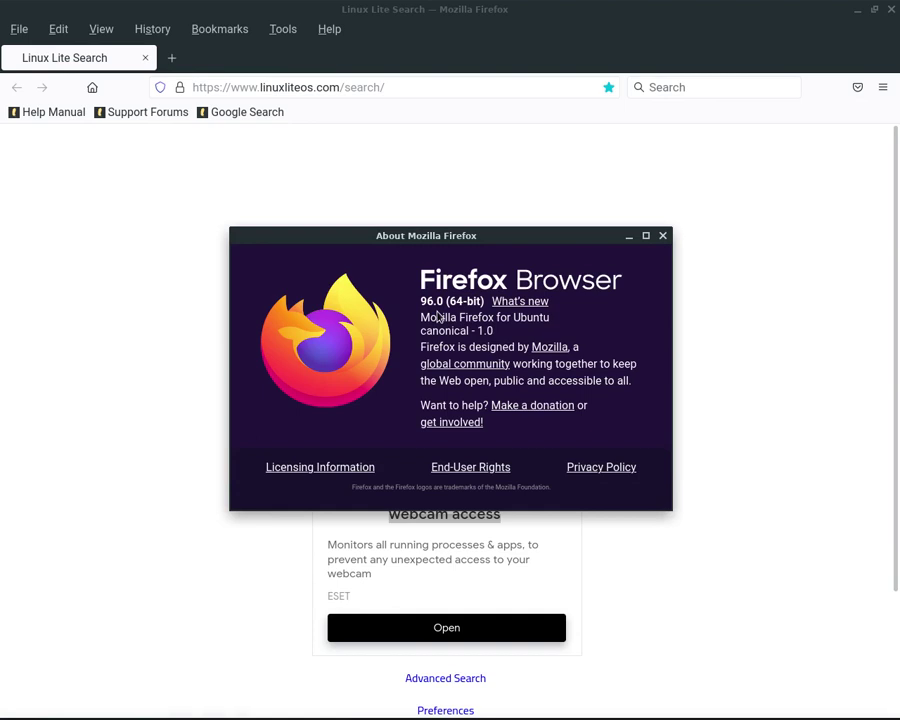
left_click(662, 235)
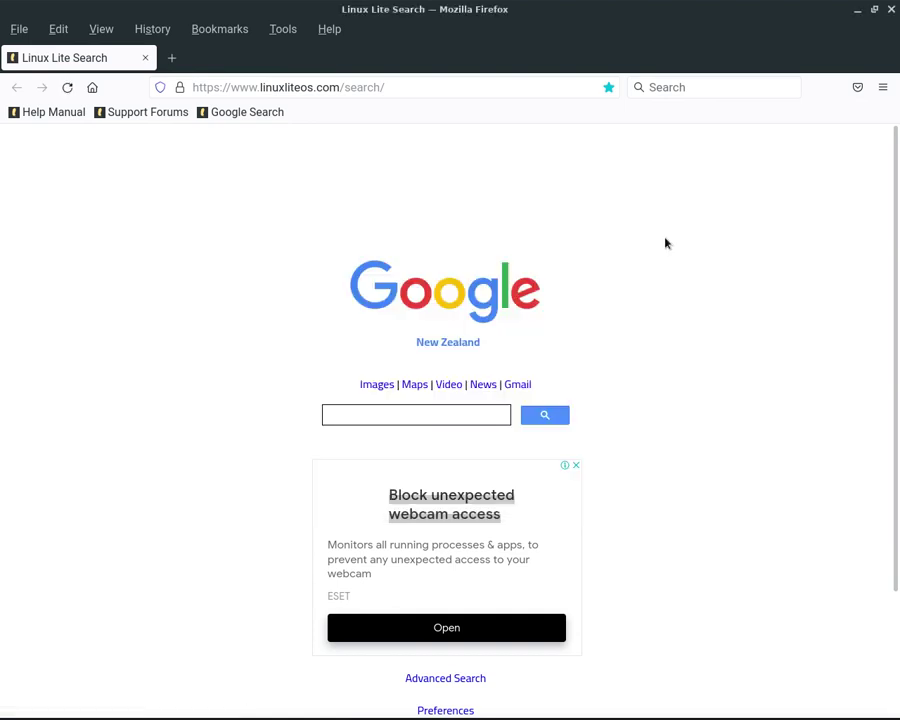
Open Firefox's Settings page, then go back to the Linux Lite Search tab
left_click(884, 89)
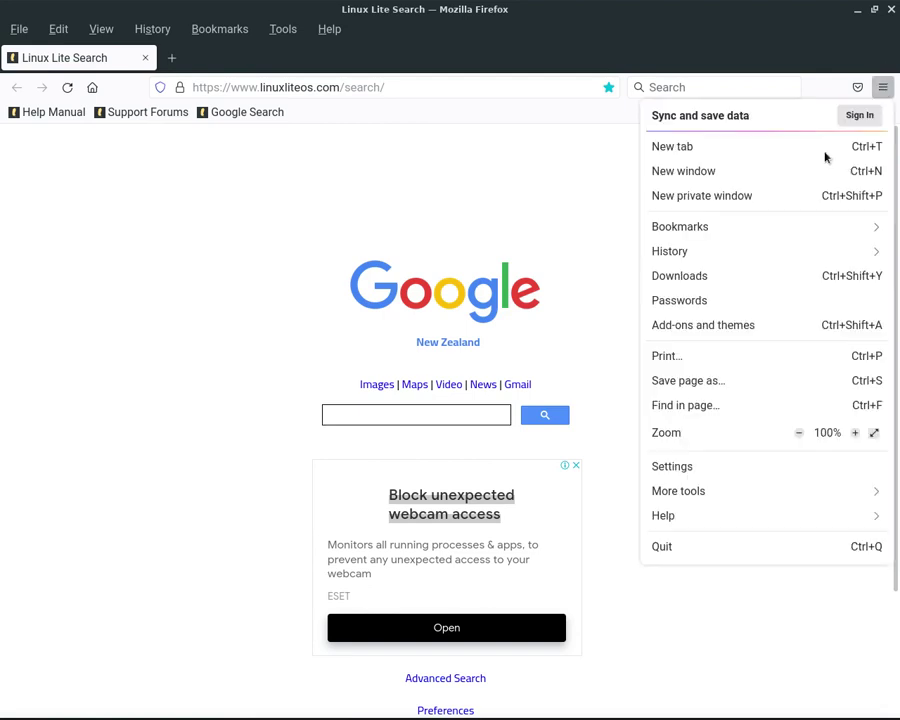
left_click(684, 468)
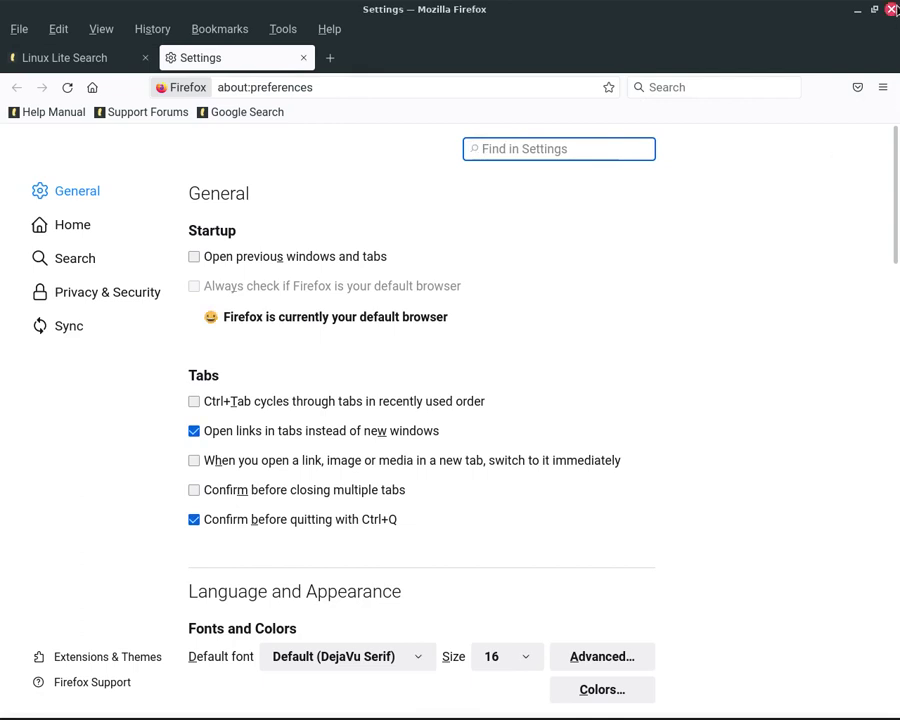
left_click(104, 59)
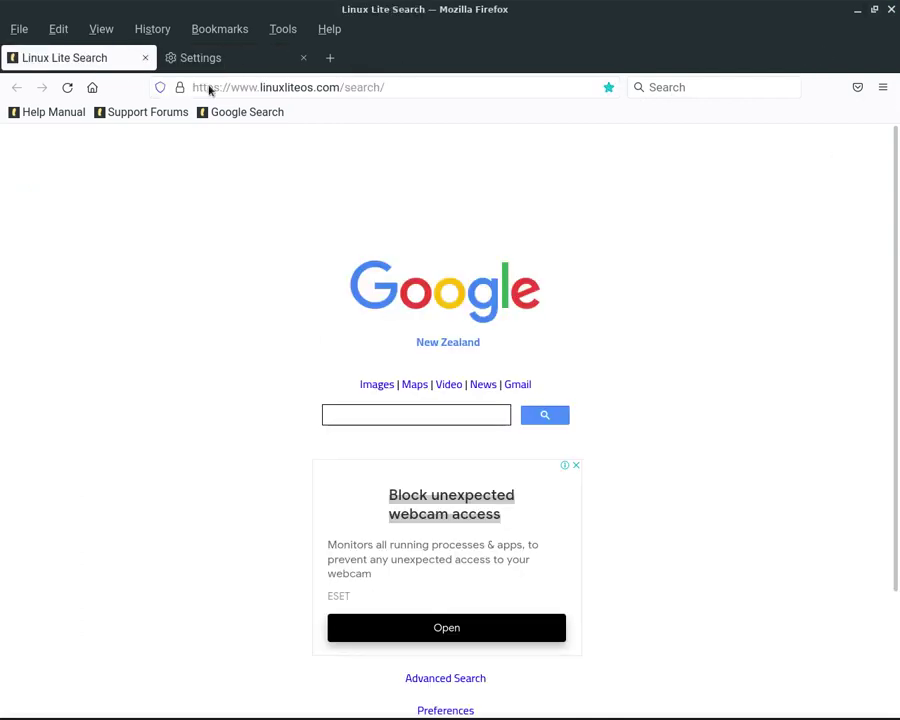
Scroll through the Dark, Alpenglow and Light themes in Add-ons and themes, then close Firefox
left_click(882, 87)
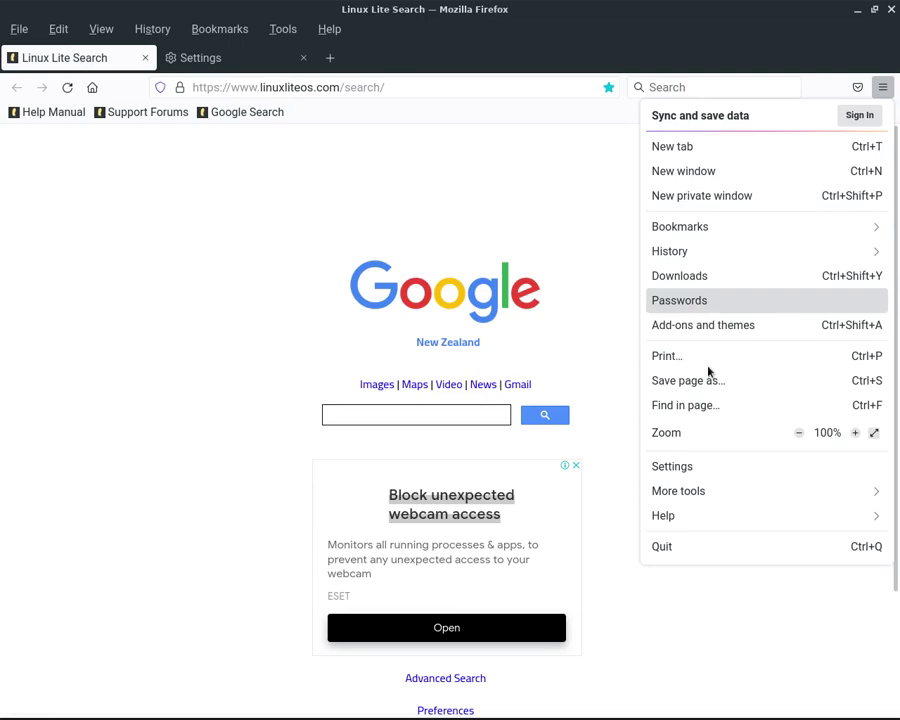
left_click(707, 326)
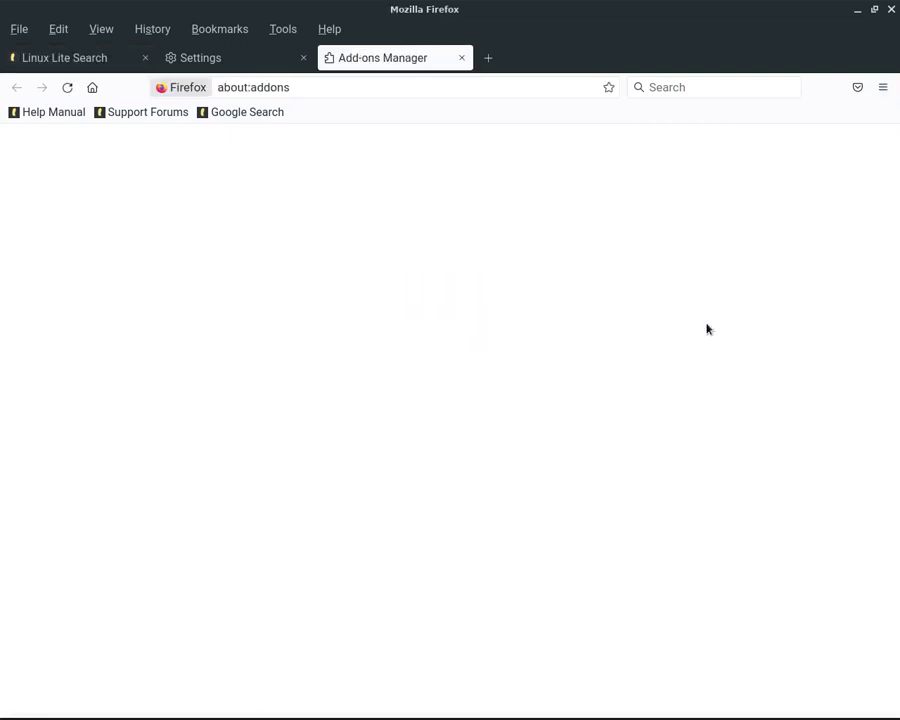
scroll(770, 347, "down", 3)
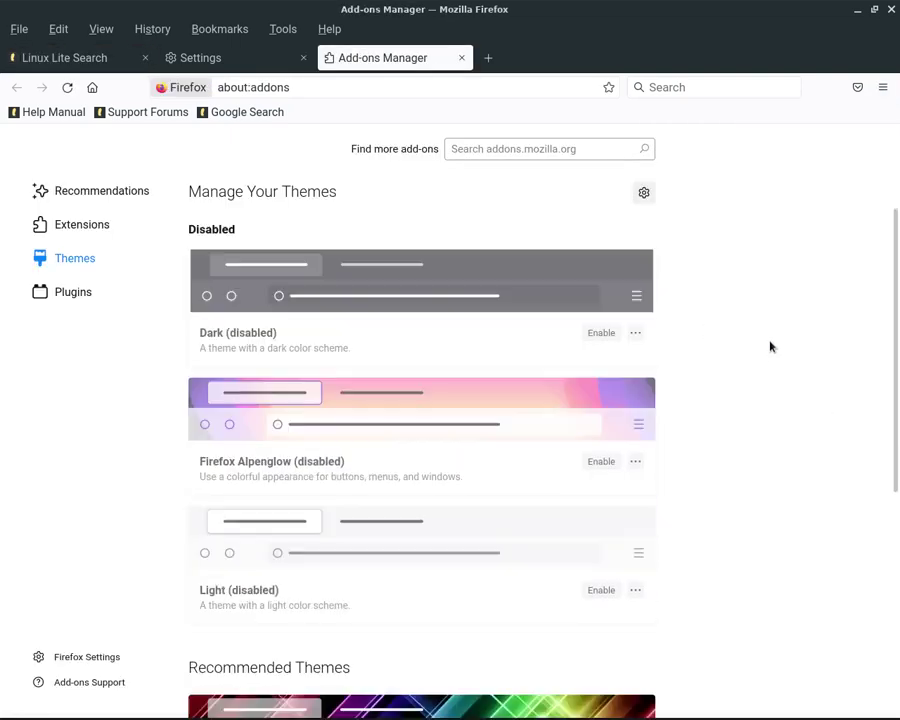
scroll(770, 347, "down", 5)
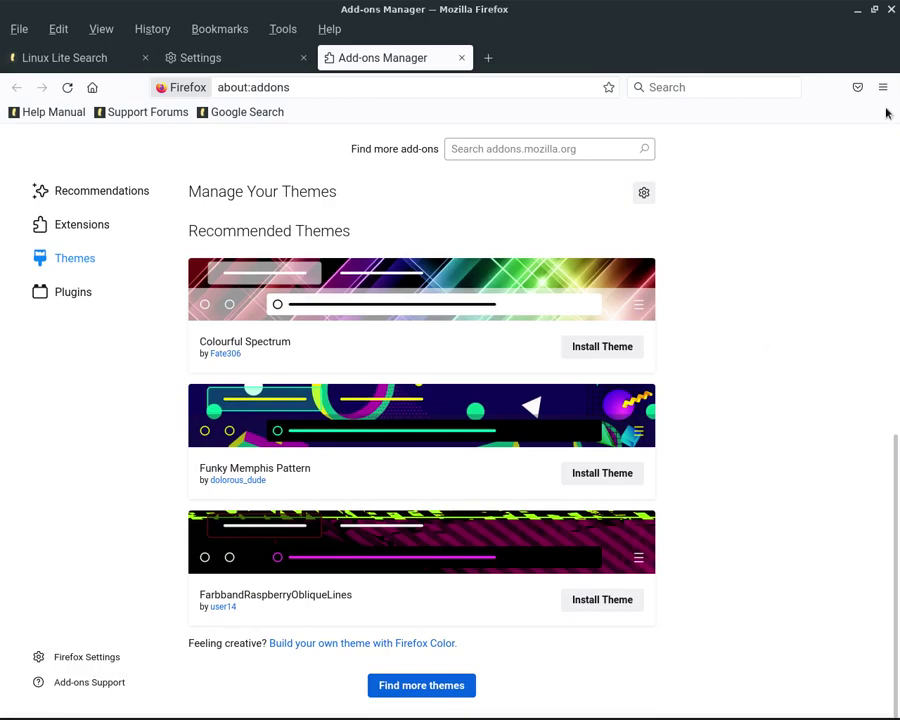
left_click(891, 9)
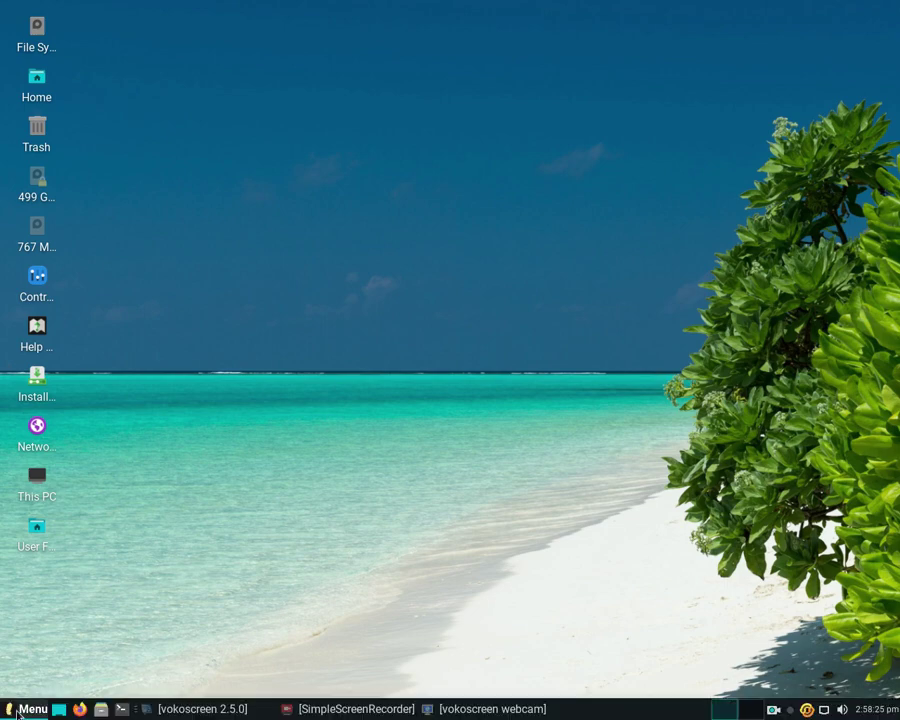
Open the Whisker menu and view the Internet, Favorites, Recently Used and All Applications categories
left_click(18, 712)
left_click(76, 438)
left_click(69, 536)
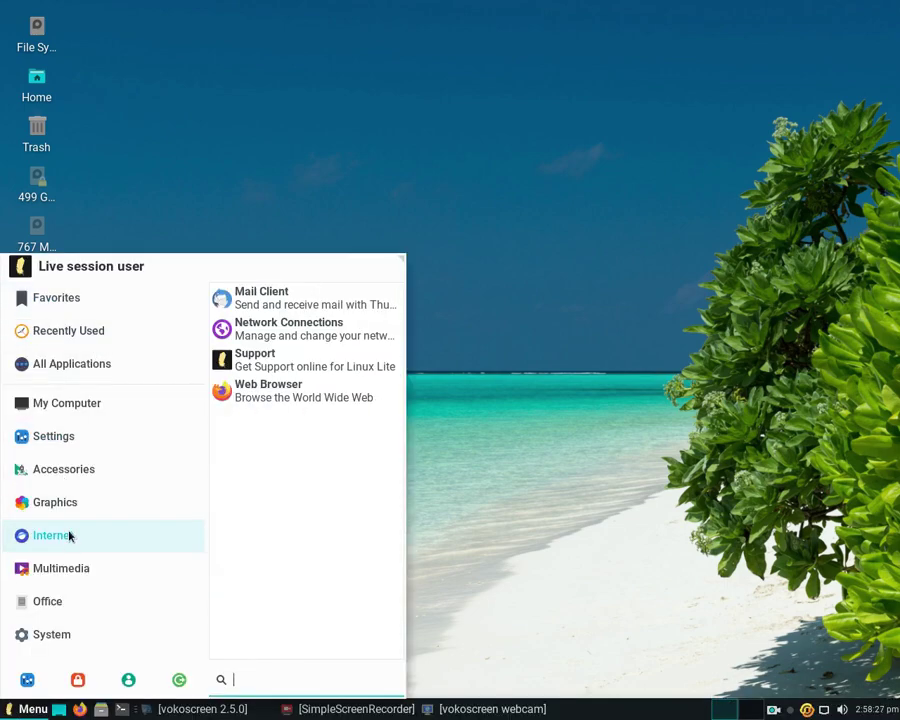
left_click(80, 322)
left_click(76, 298)
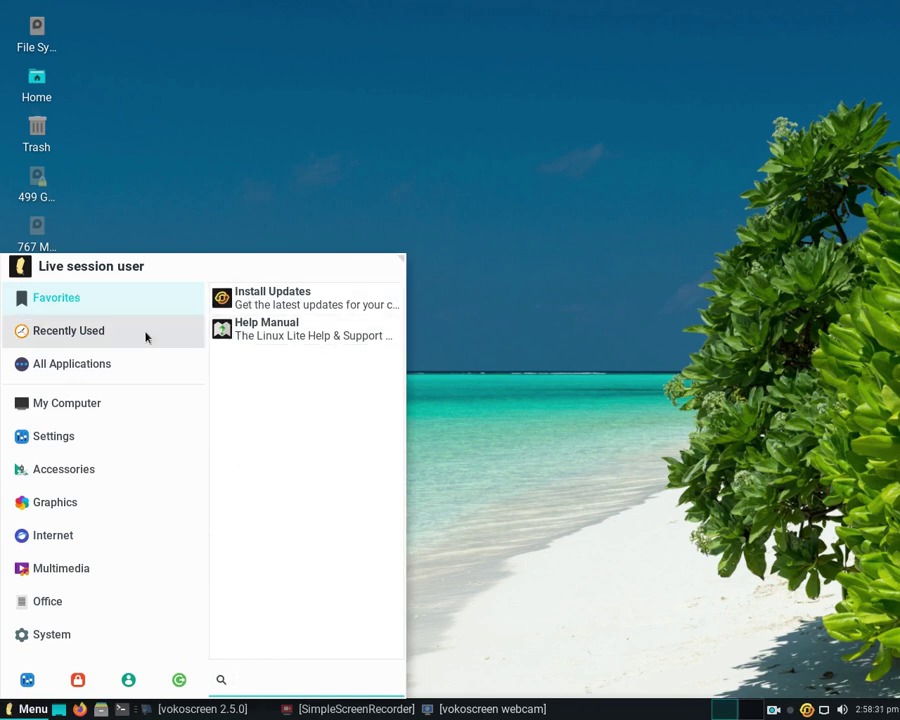
left_click(82, 335)
left_click(66, 366)
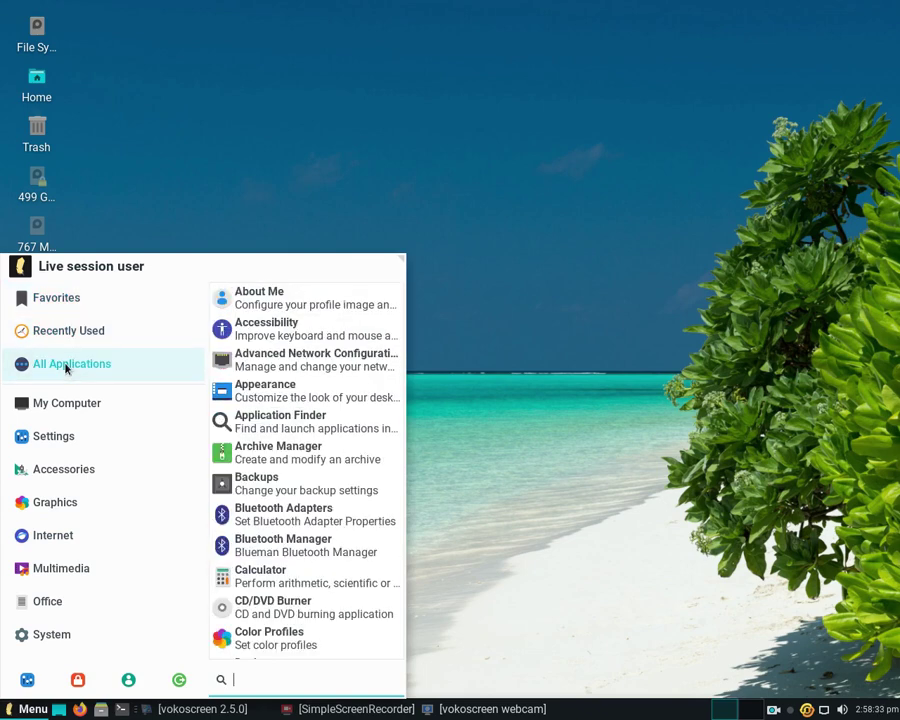
Check My Computer, Favorites and All Applications, ending on the Accessories program list
left_click(53, 403)
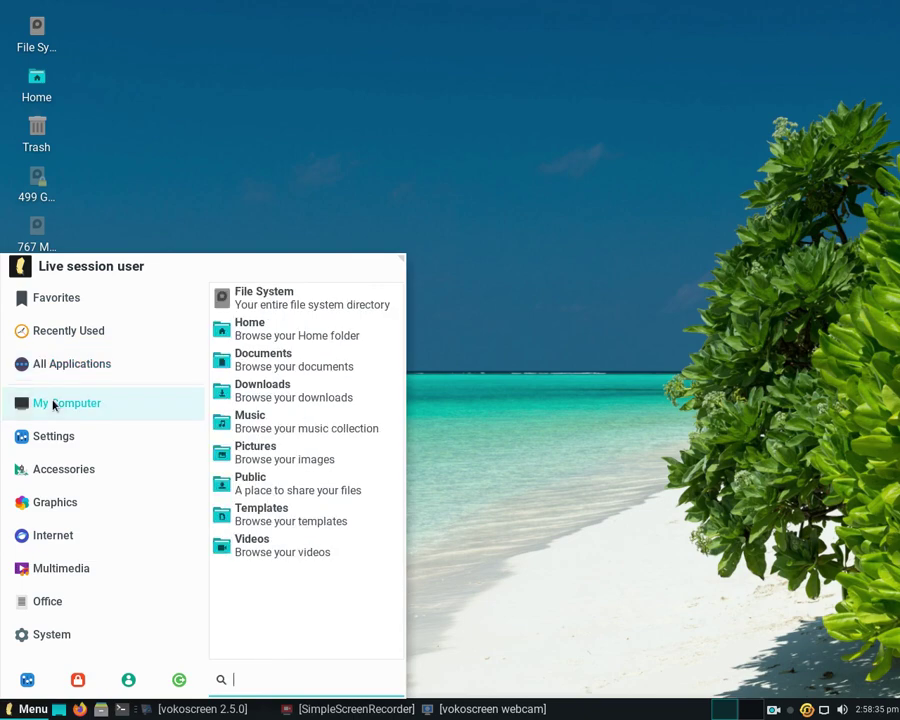
left_click(165, 327)
left_click(182, 305)
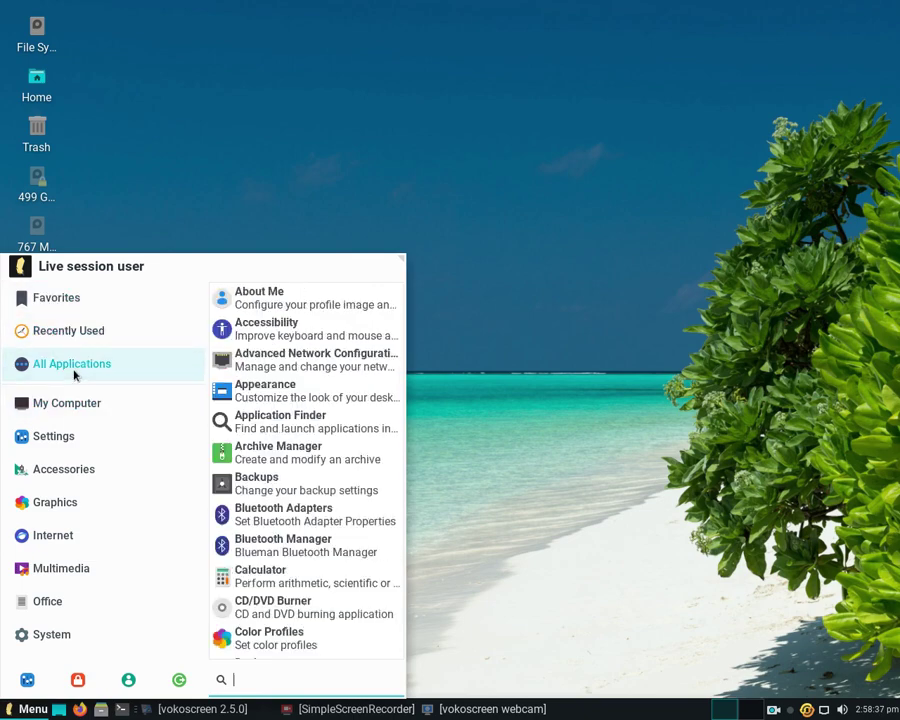
mouse_move(60, 407)
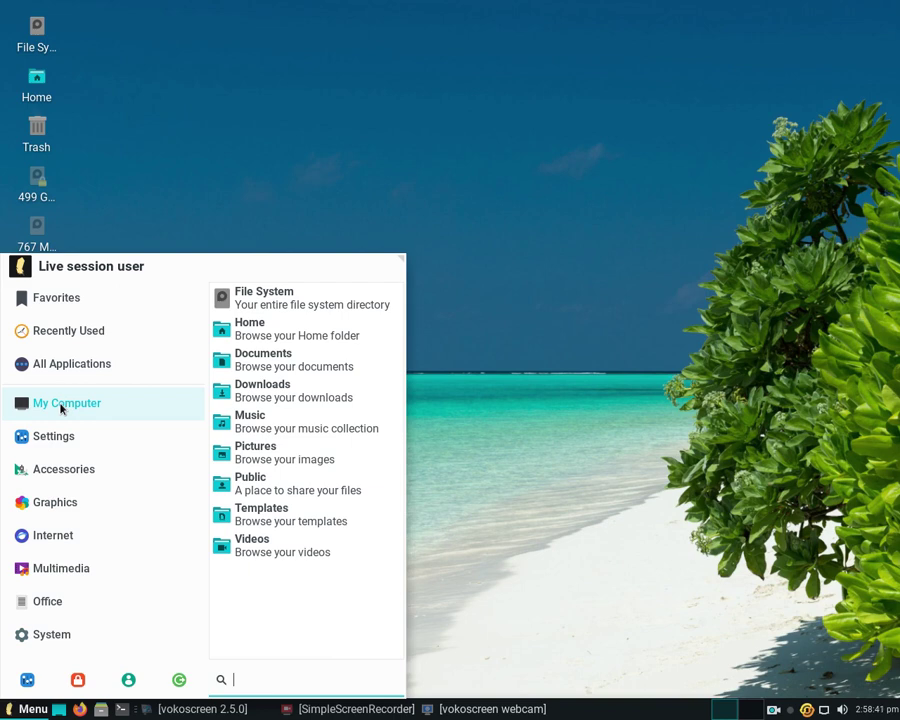
mouse_move(56, 443)
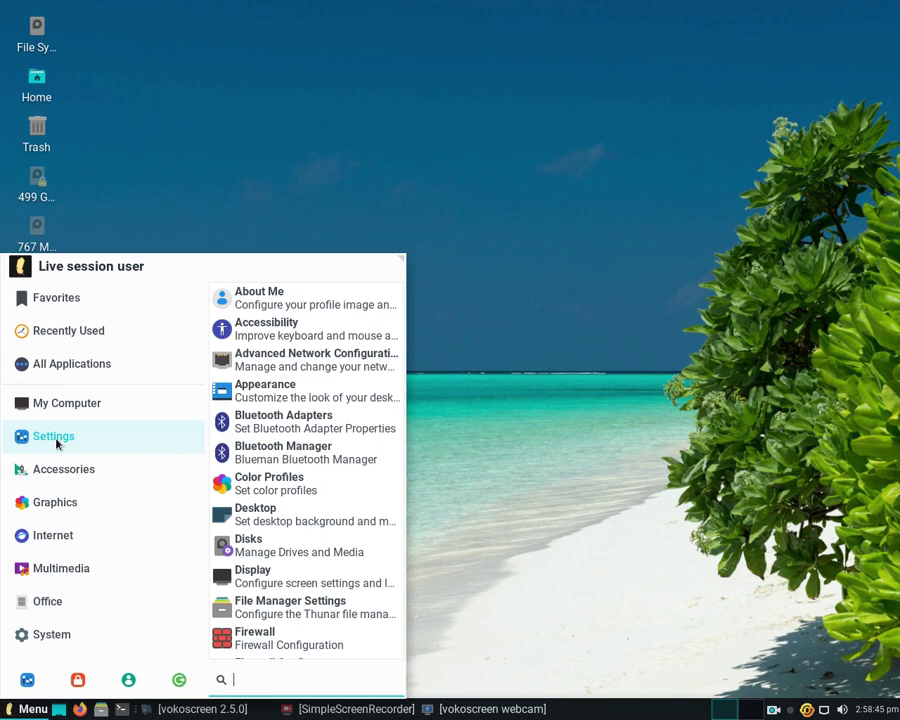
mouse_move(48, 471)
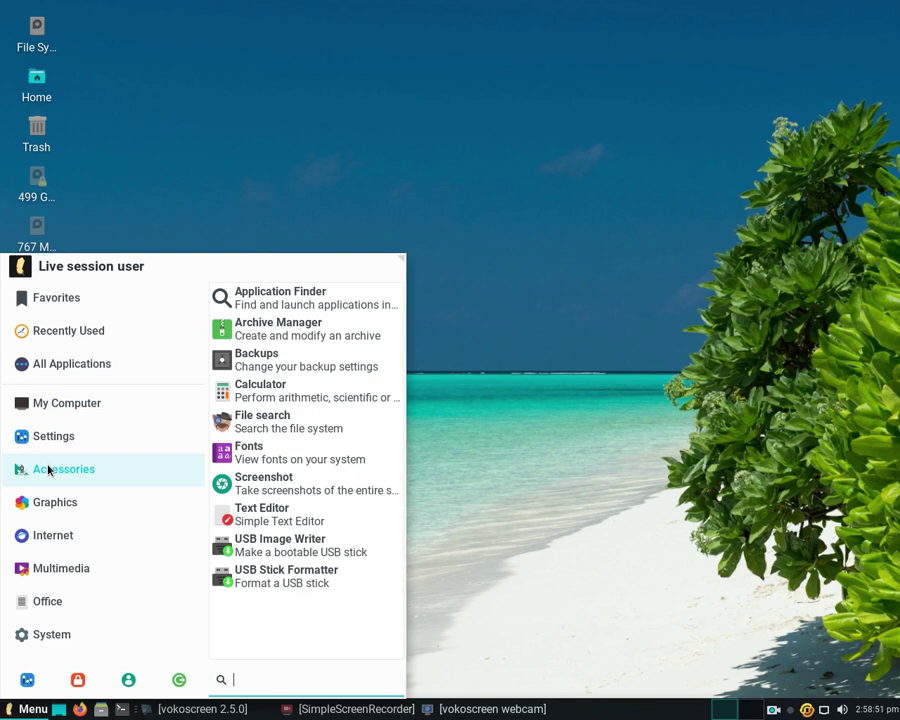
Step through the Graphics, Internet, Multimedia, Office and System app lists, then dismiss the menu onto the beach desktop
left_click(36, 500)
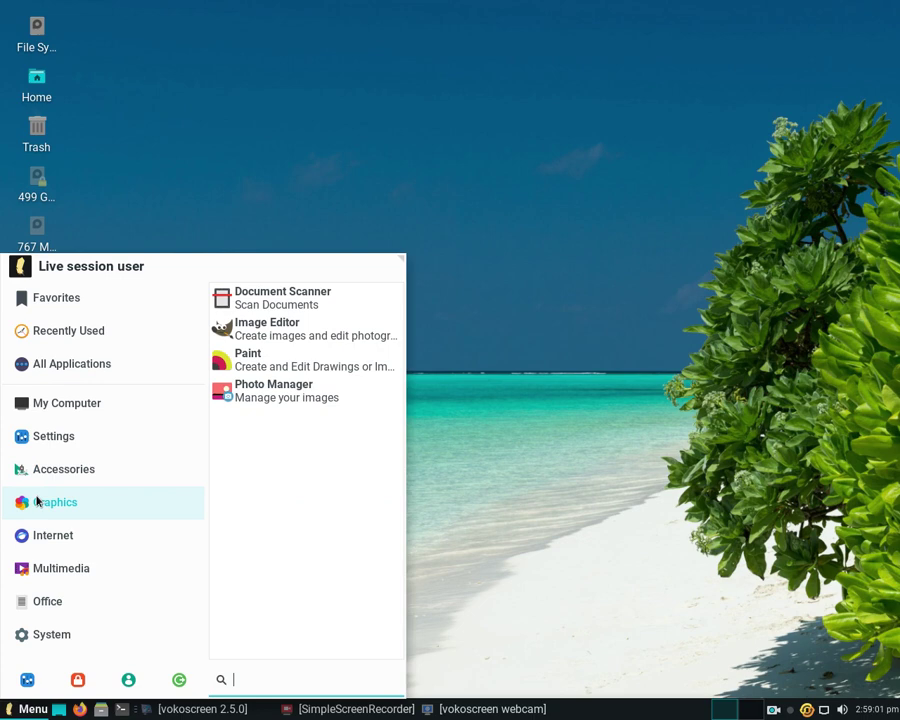
left_click(37, 533)
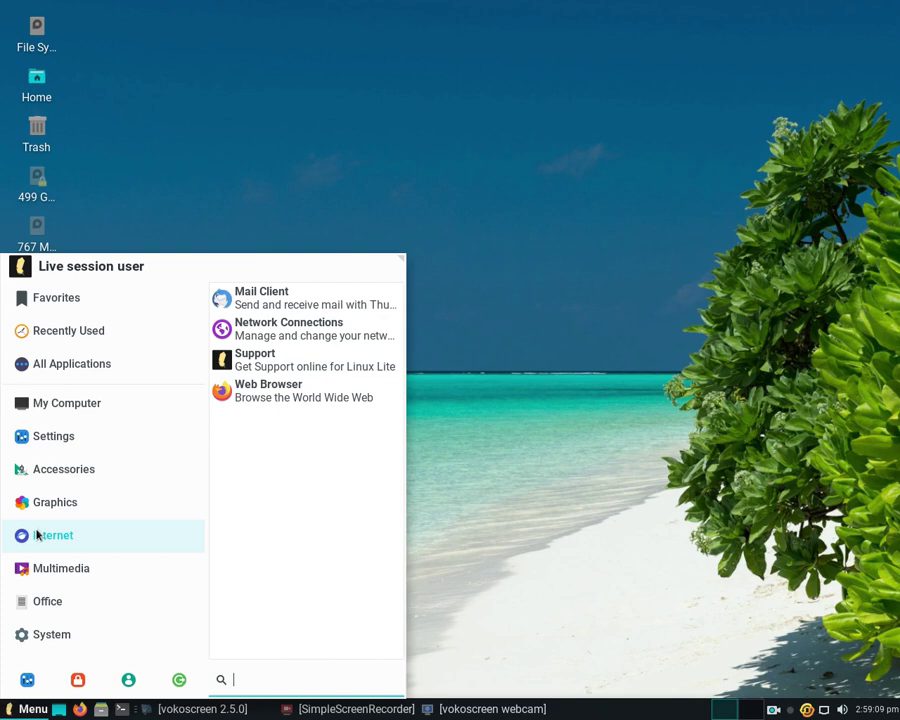
left_click(39, 564)
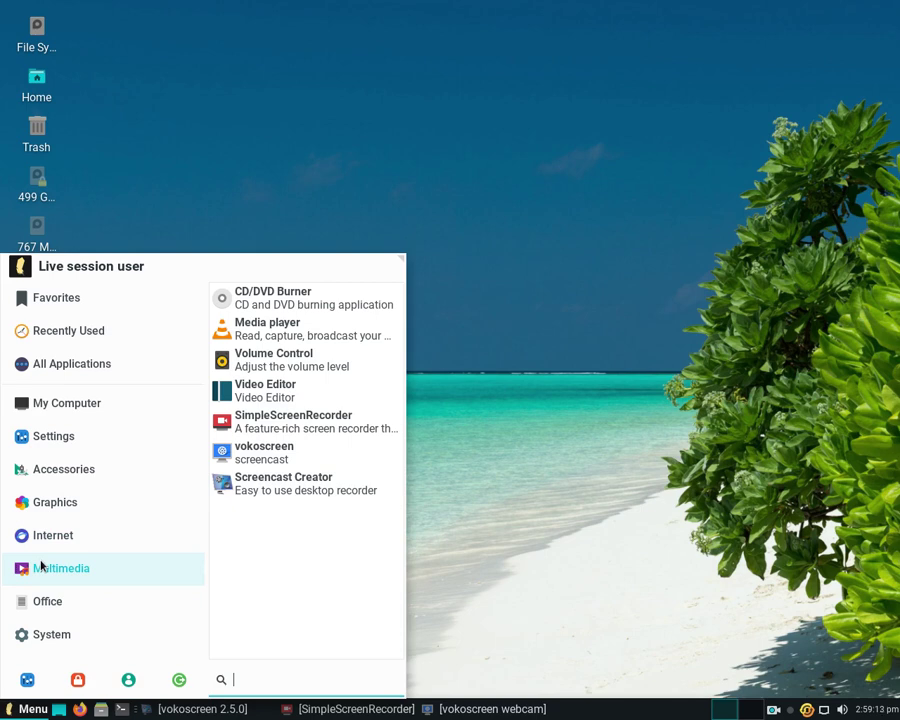
left_click(40, 598)
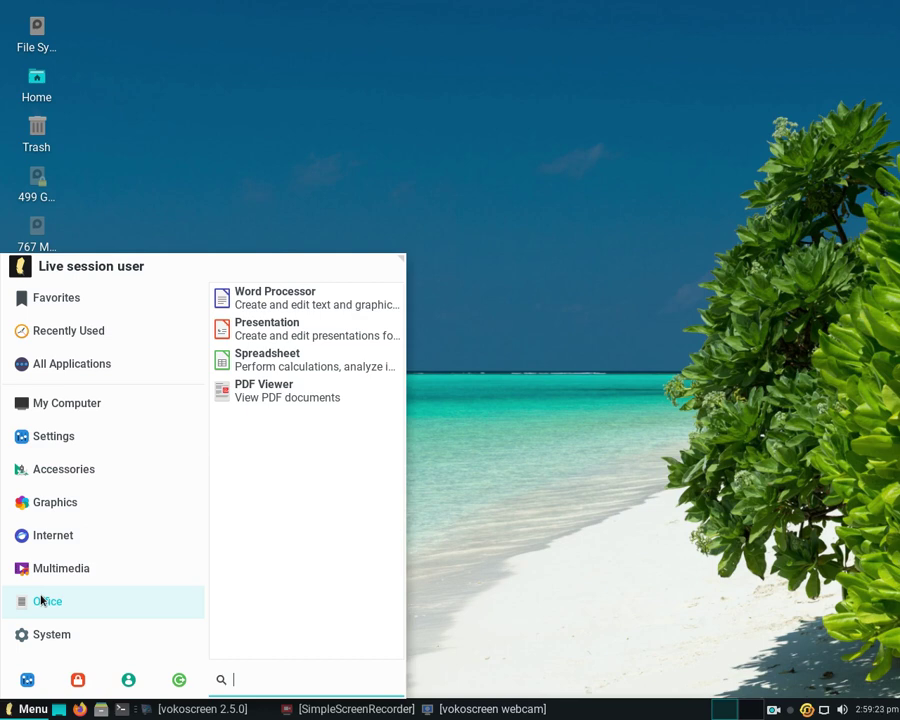
left_click(42, 634)
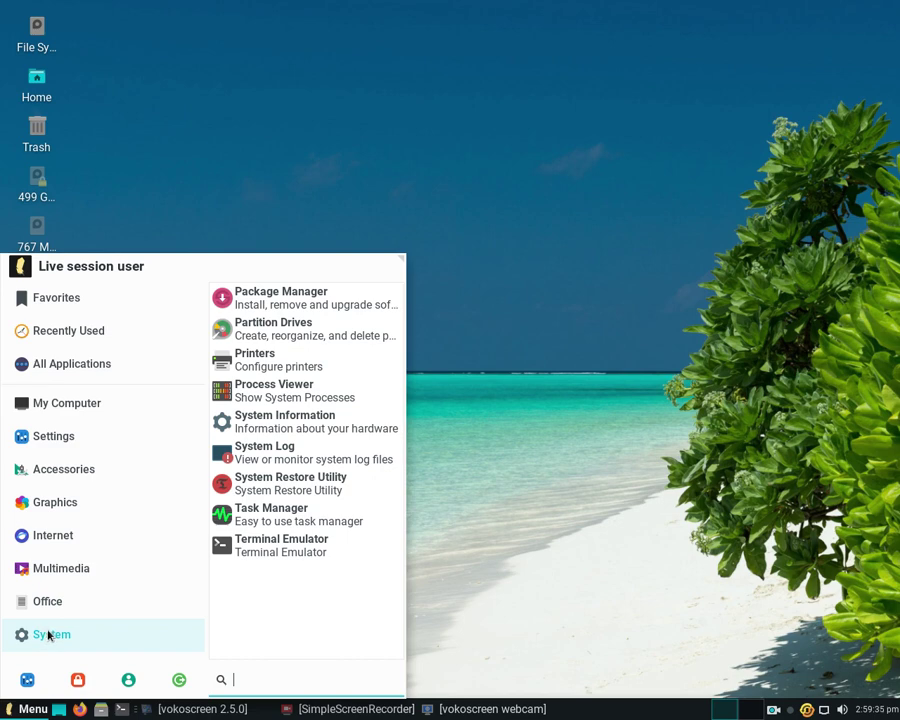
left_click(215, 180)
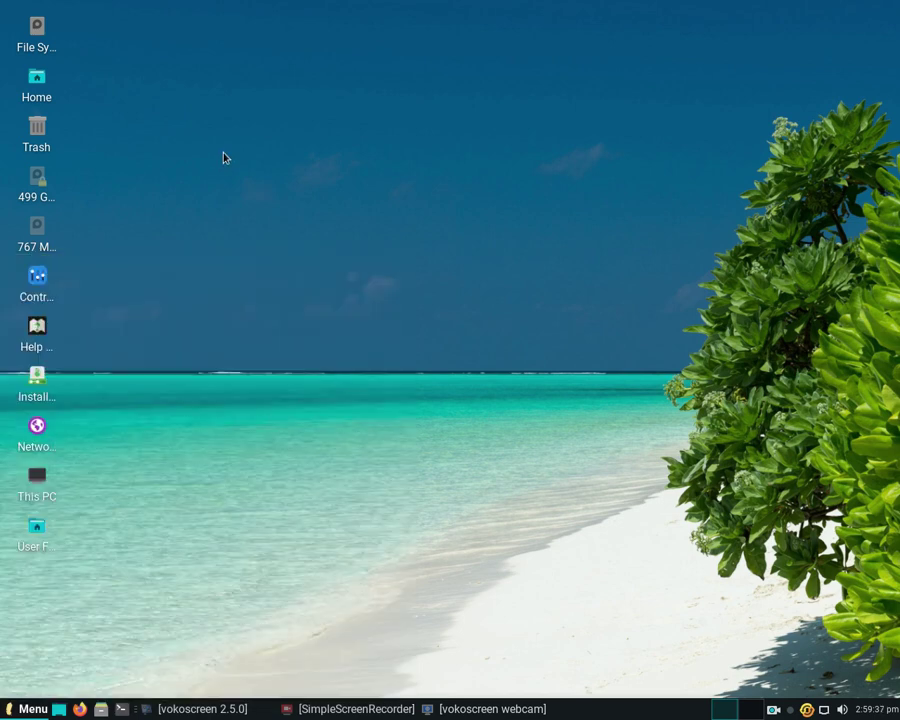
mouse_move(680, 717)
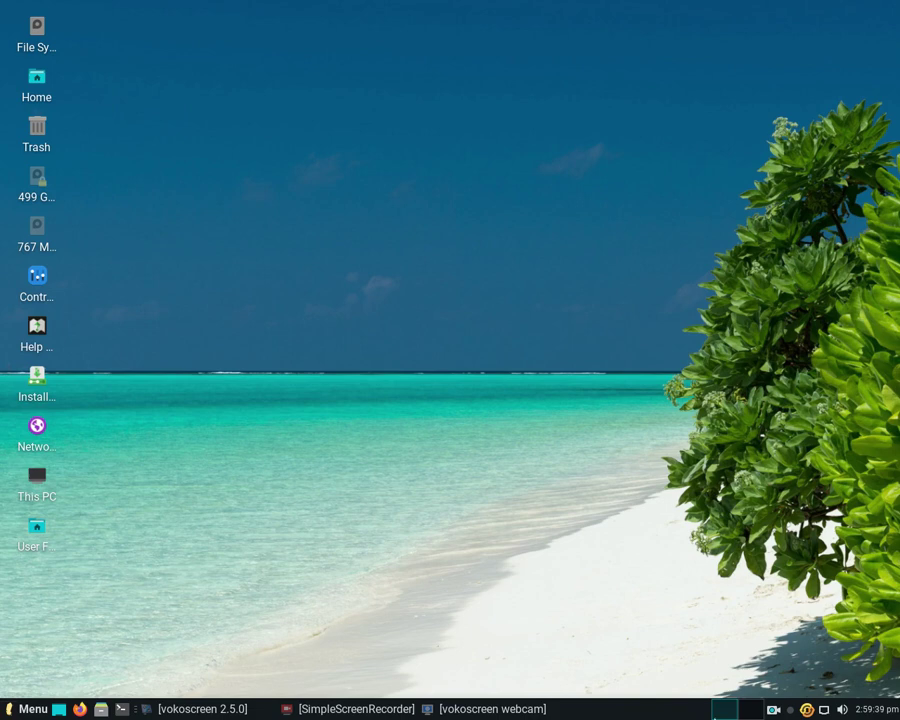